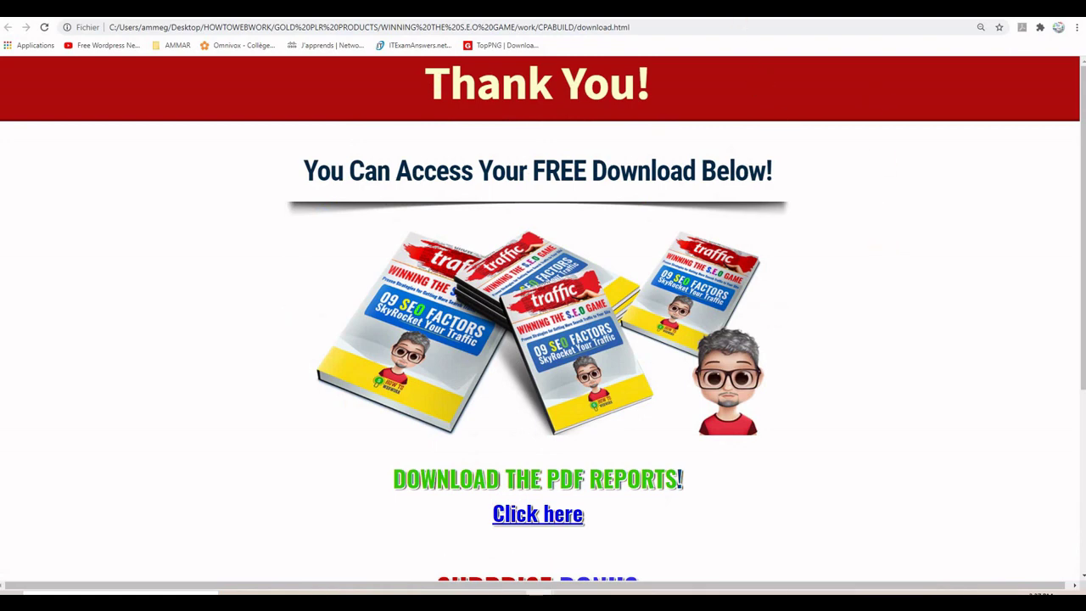
Step: Go back to the SEO landing page, scroll through it, then bring up the CPA Build dashboard tab
key("alt+Left")
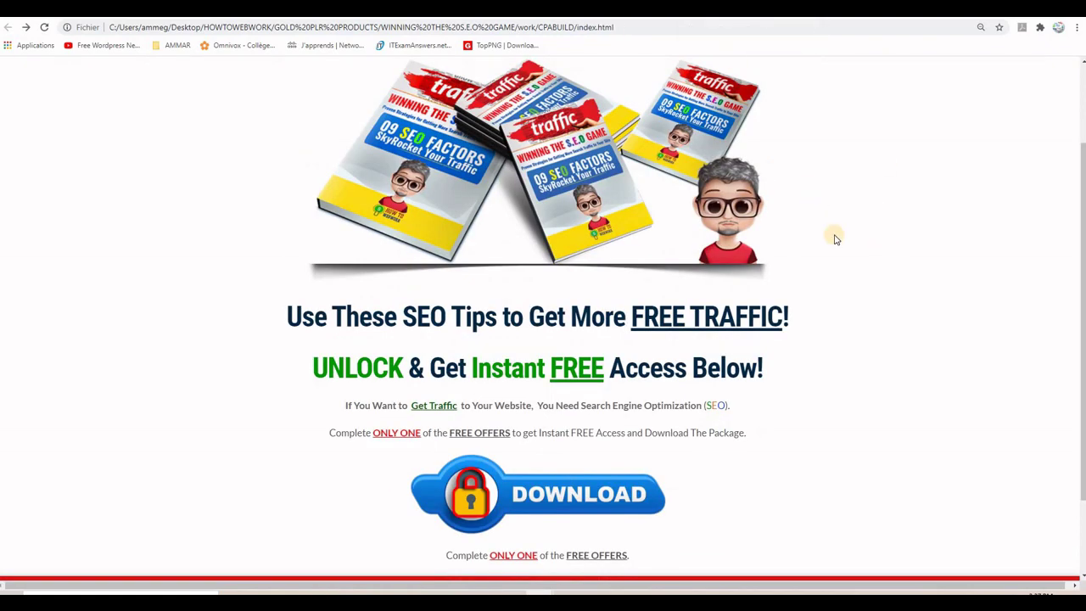
scroll(835, 238, "up", 1)
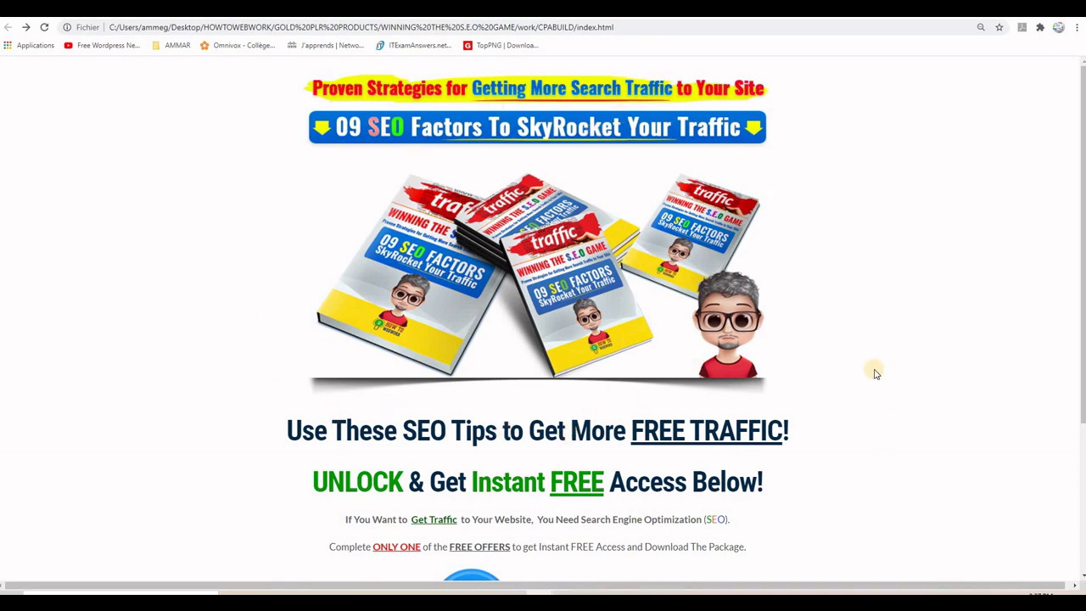
scroll(875, 373, "down", 3)
scroll(874, 371, "up", 2)
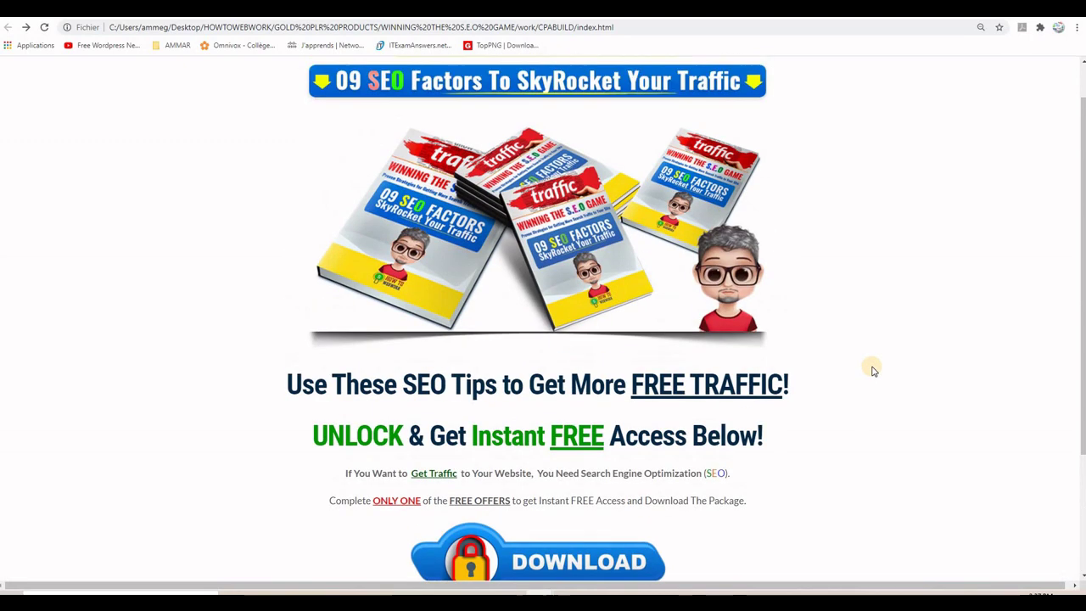
scroll(874, 371, "up", 1)
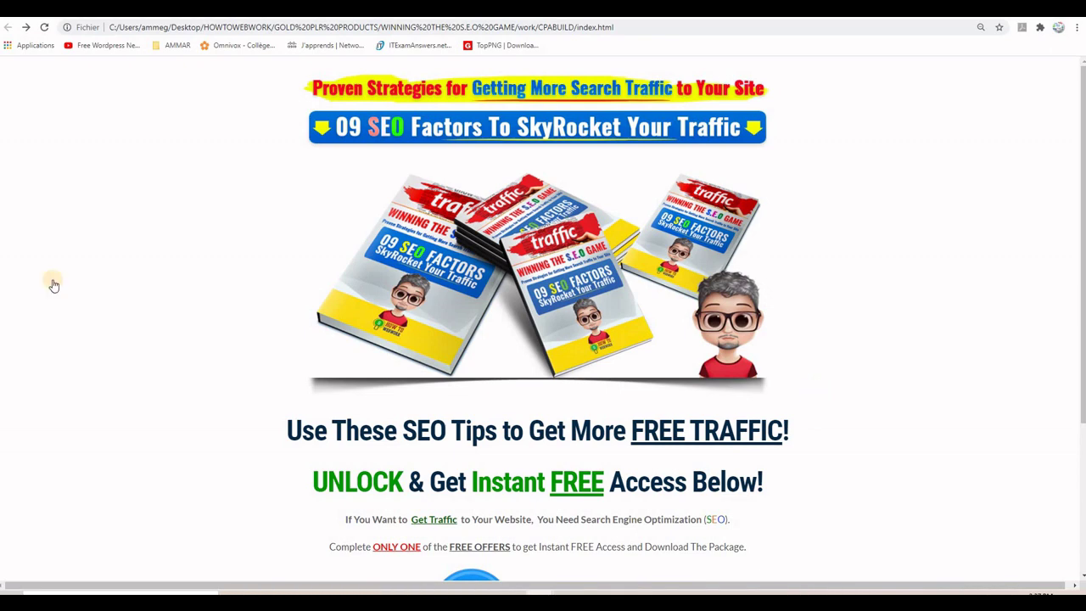
key("ctrl+Tab")
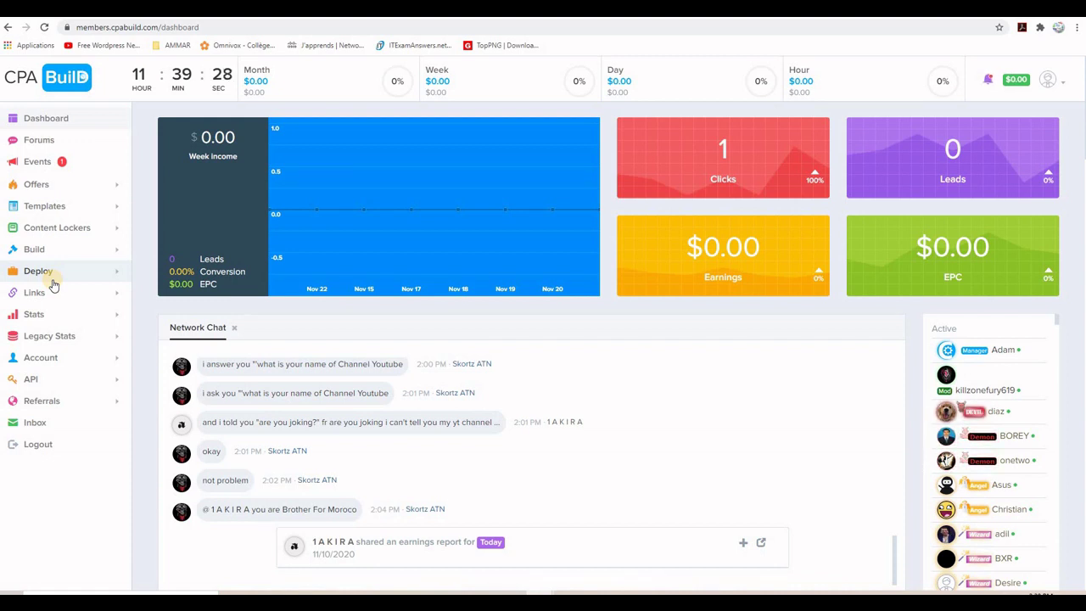
key("alt+Tab")
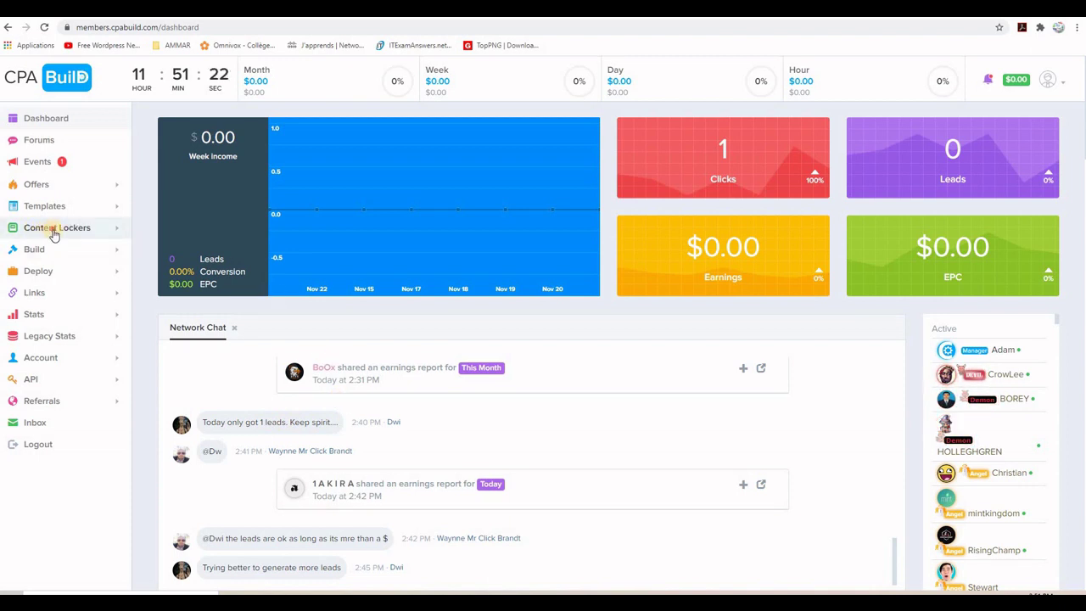
Step: Open Build/Modify Locker from the Content Lockers section of the sidebar
left_click(53, 234)
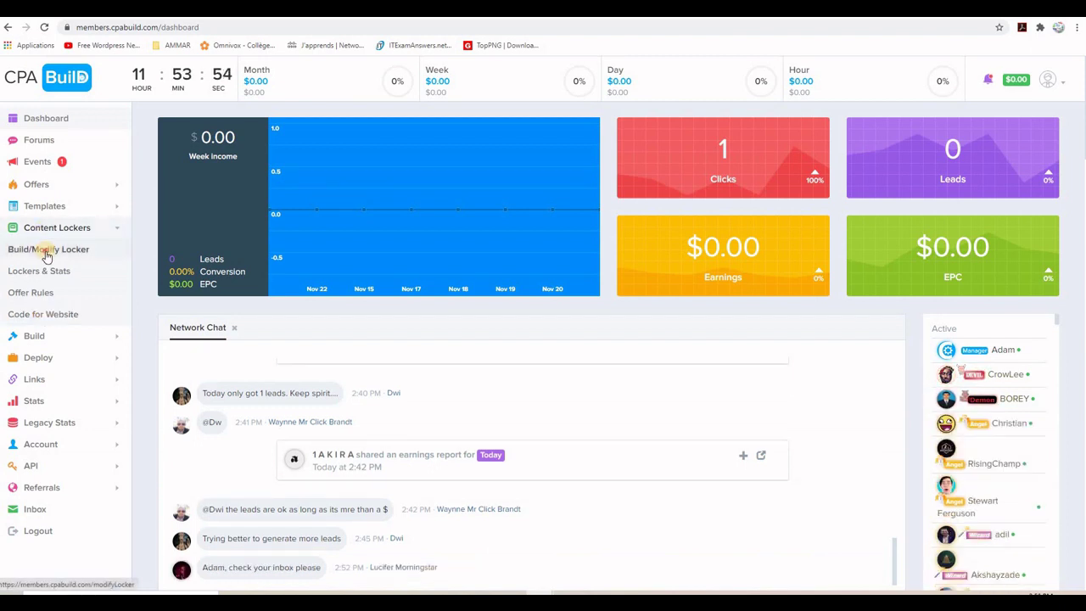
left_click(47, 252)
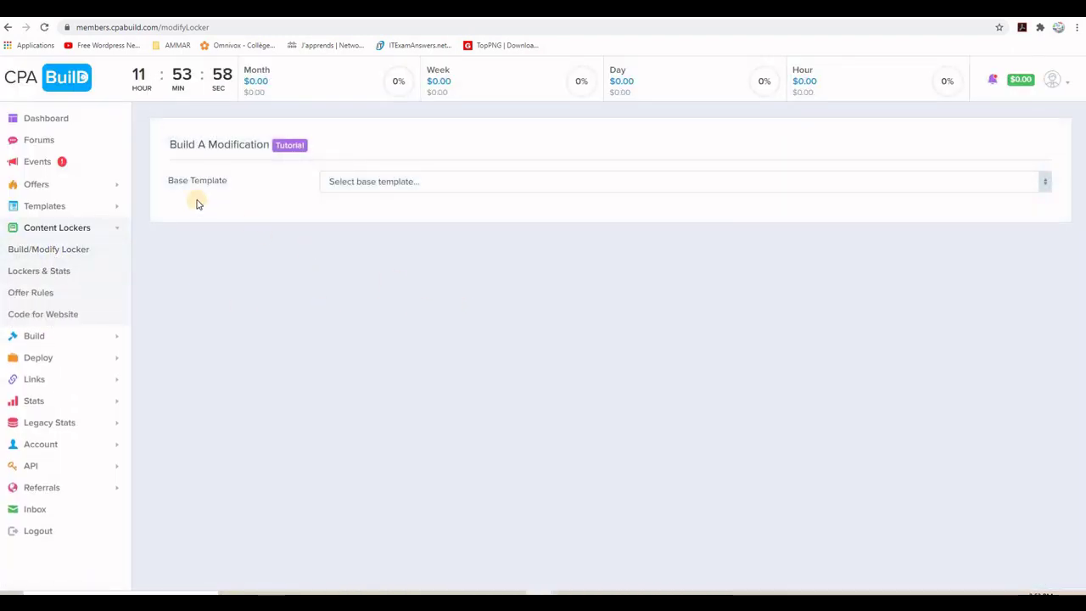
Step: Choose Human Verification as the locker's base template
left_click(436, 185)
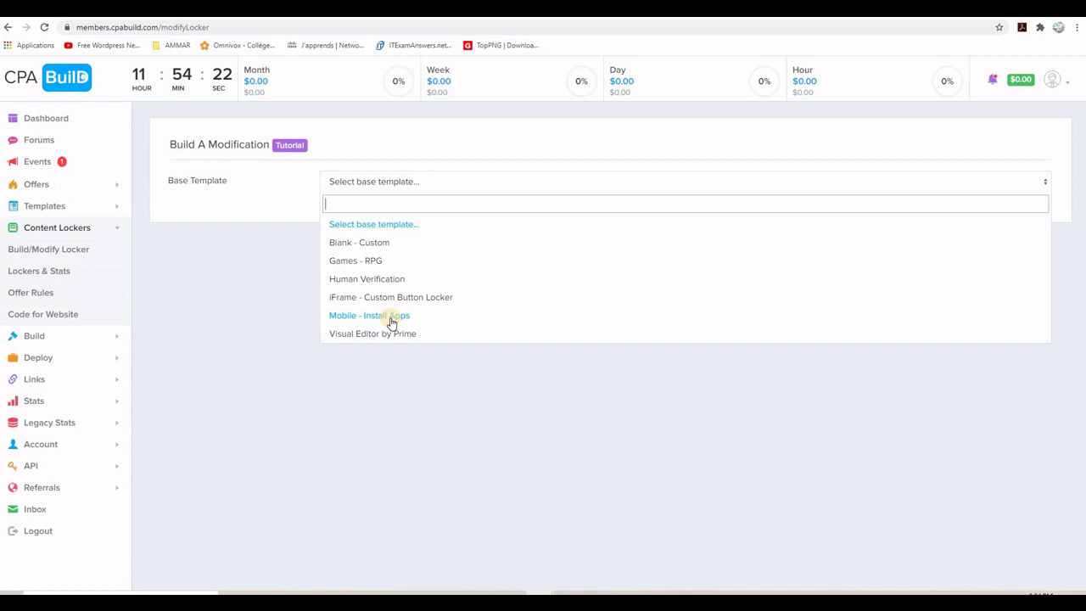
left_click(350, 283)
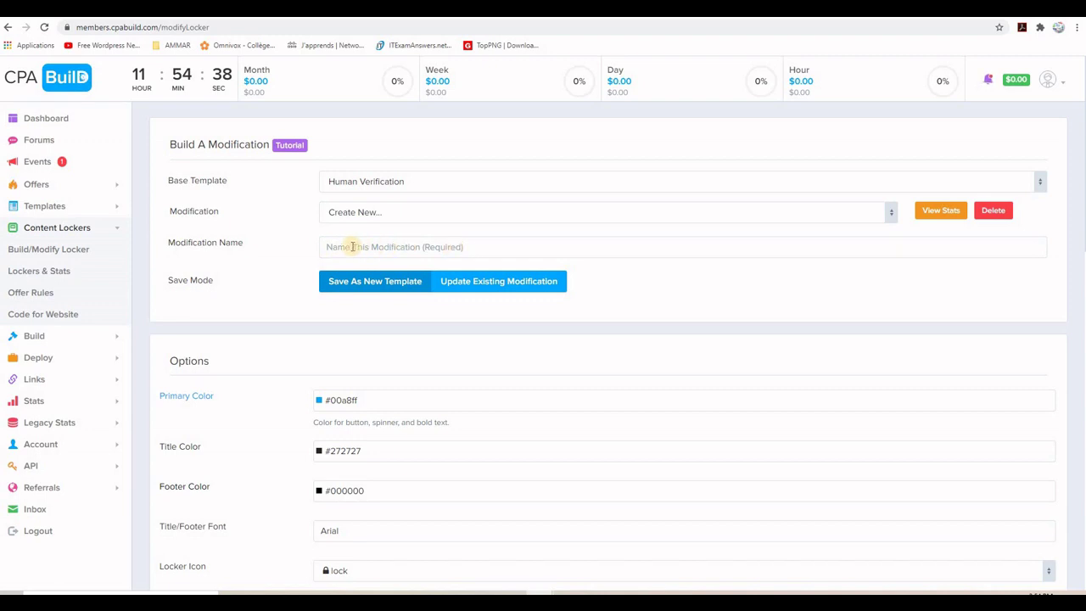
Step: Load the FREE-Giveaway modification and scroll through its Options section
left_click(375, 213)
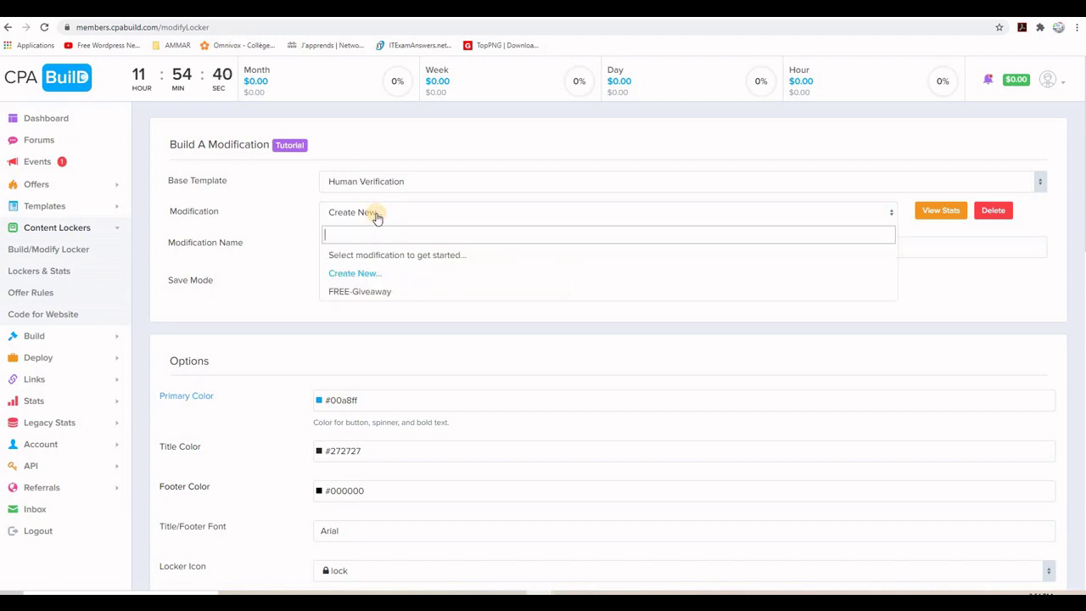
left_click(348, 292)
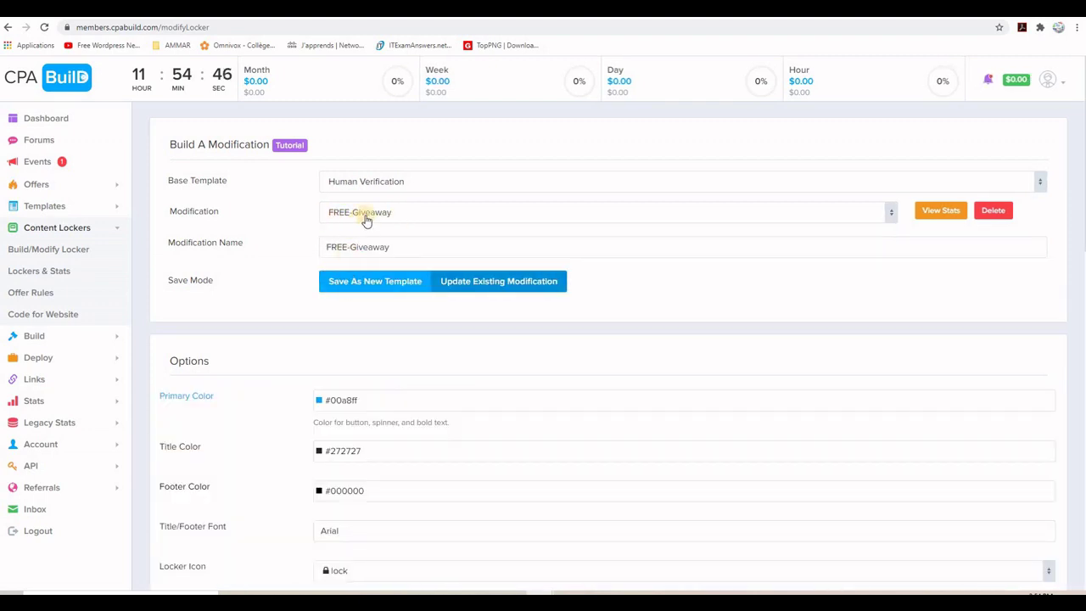
scroll(330, 454, "down", 4)
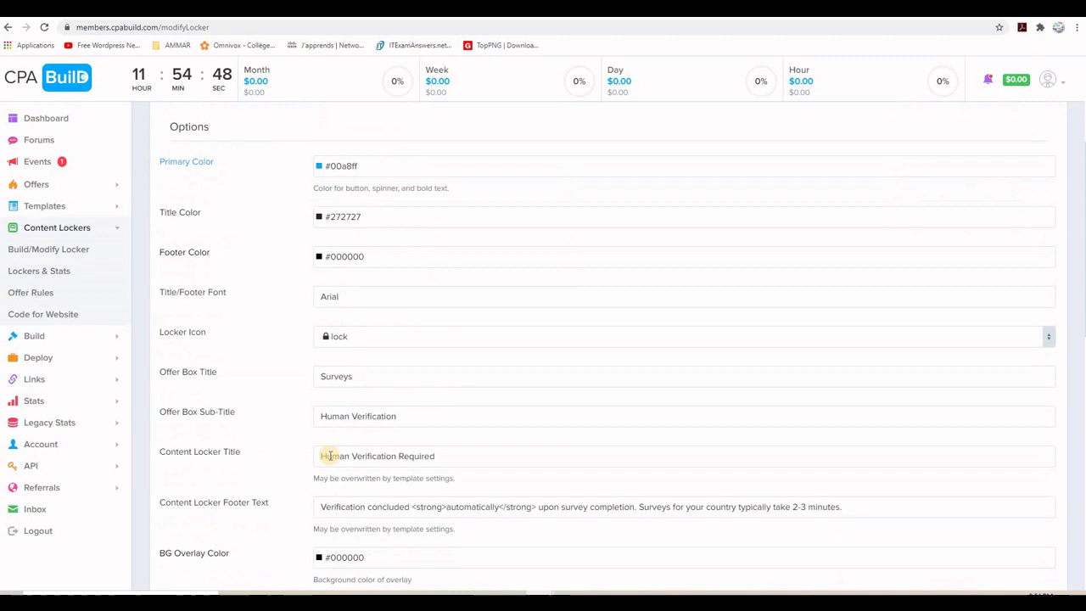
scroll(322, 449, "up", 4)
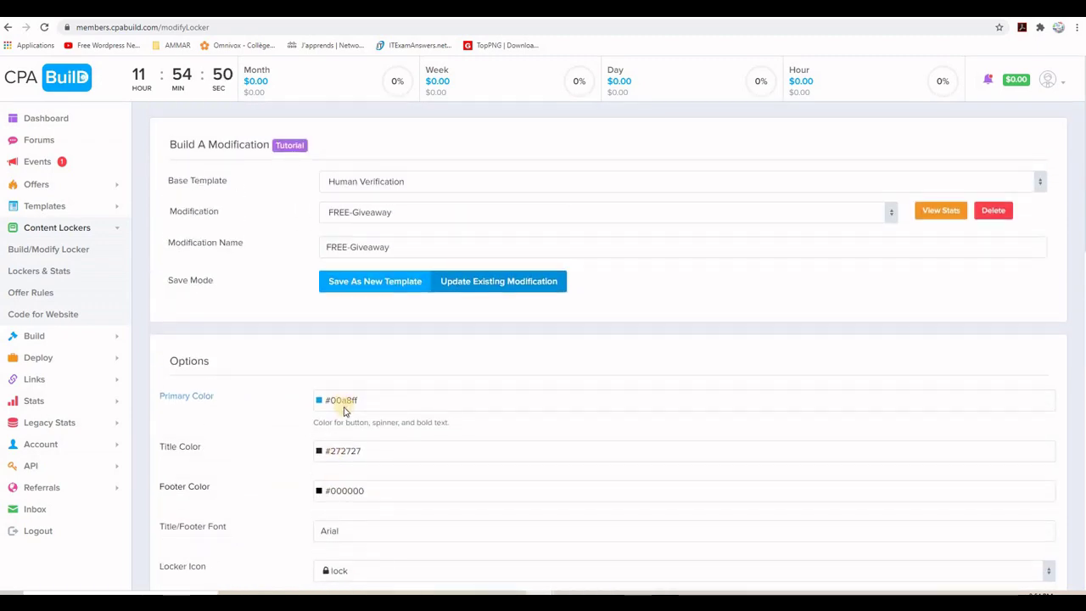
scroll(345, 411, "down", 7)
scroll(345, 413, "up", 9)
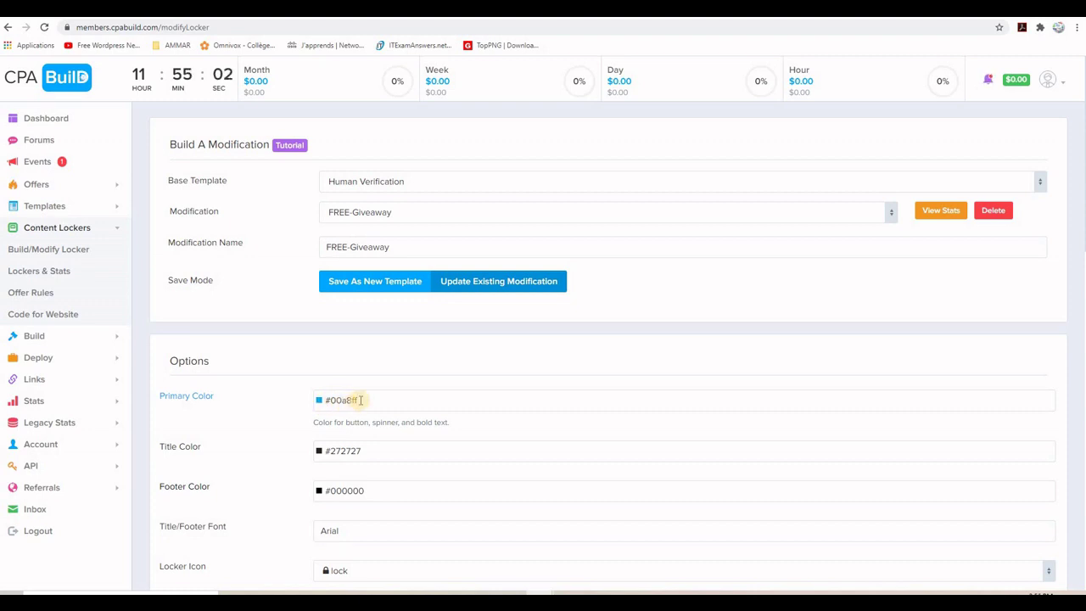
scroll(360, 400, "down", 2)
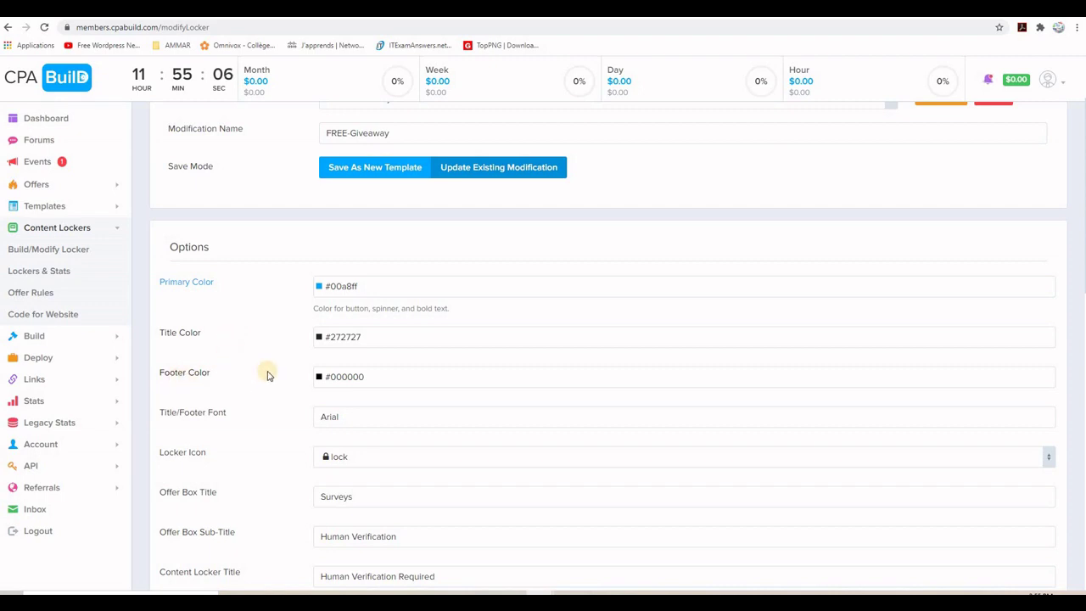
scroll(511, 390, "down", 2)
scroll(506, 345, "down", 2)
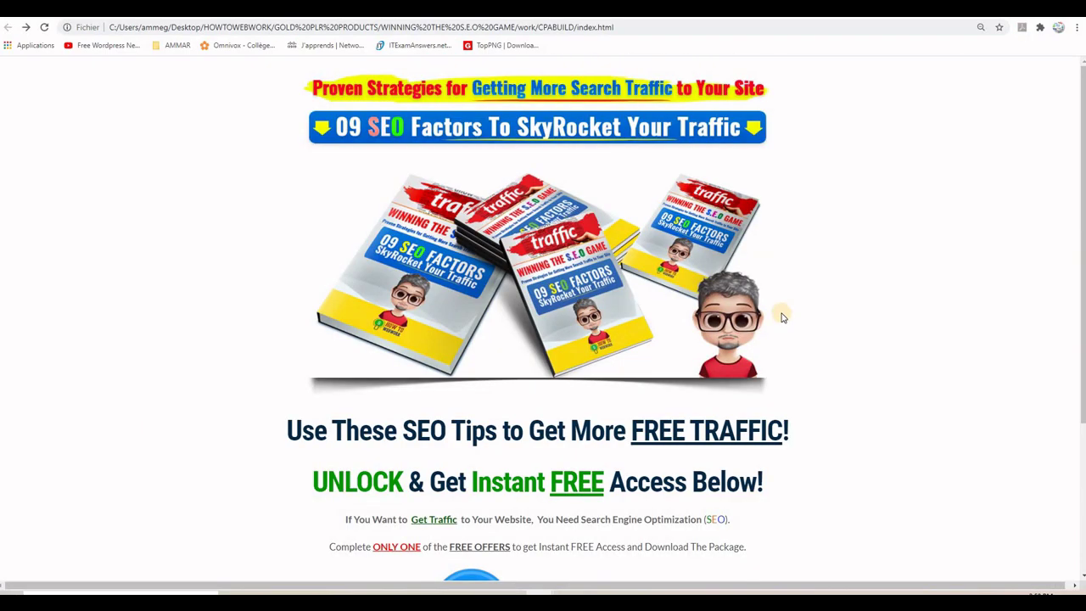
Step: Trigger the locker from the DOWNLOAD image on index.html and examine its Human Verification Required title
scroll(818, 244, "down", 5)
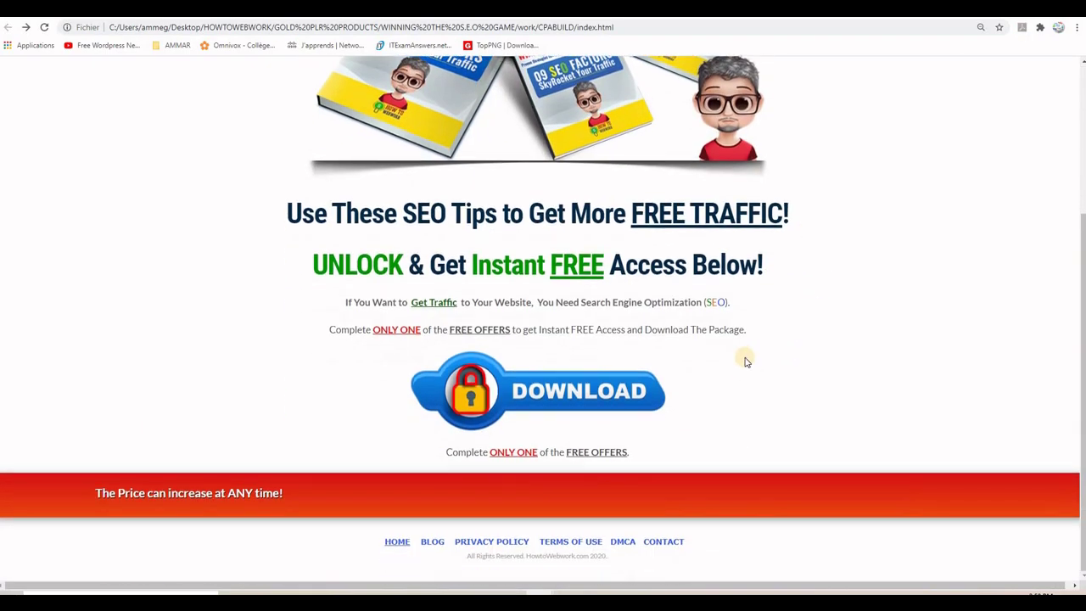
left_click(564, 393)
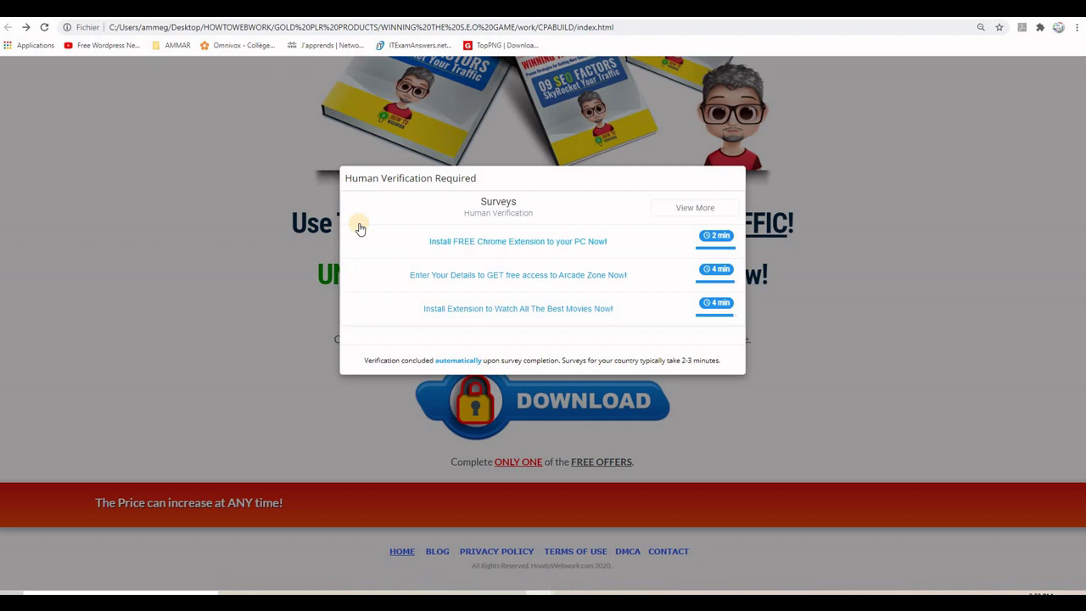
left_click_drag(345, 178, 506, 180)
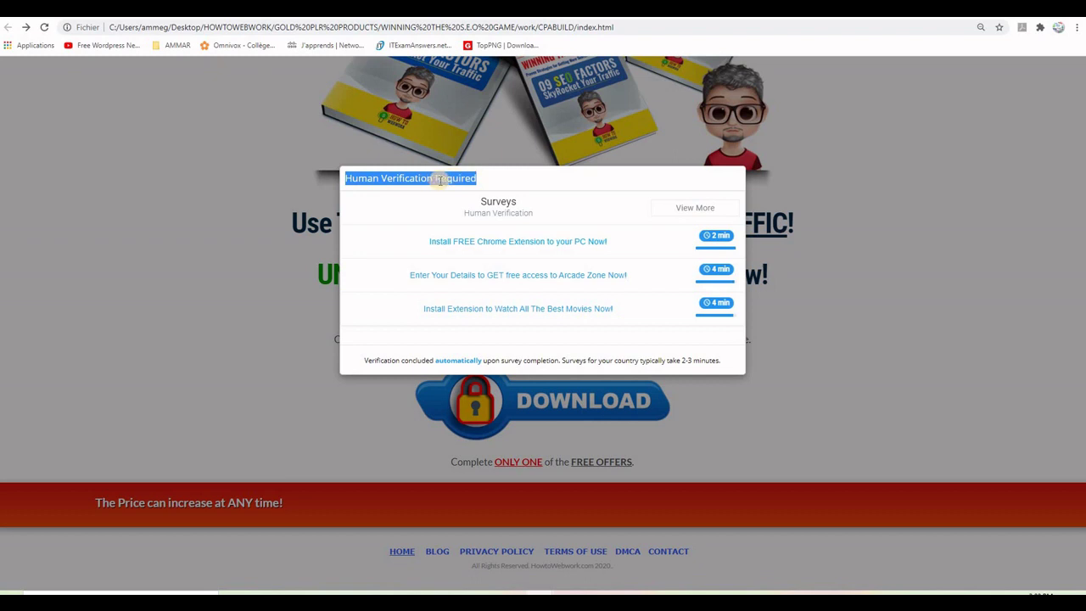
left_click(473, 178)
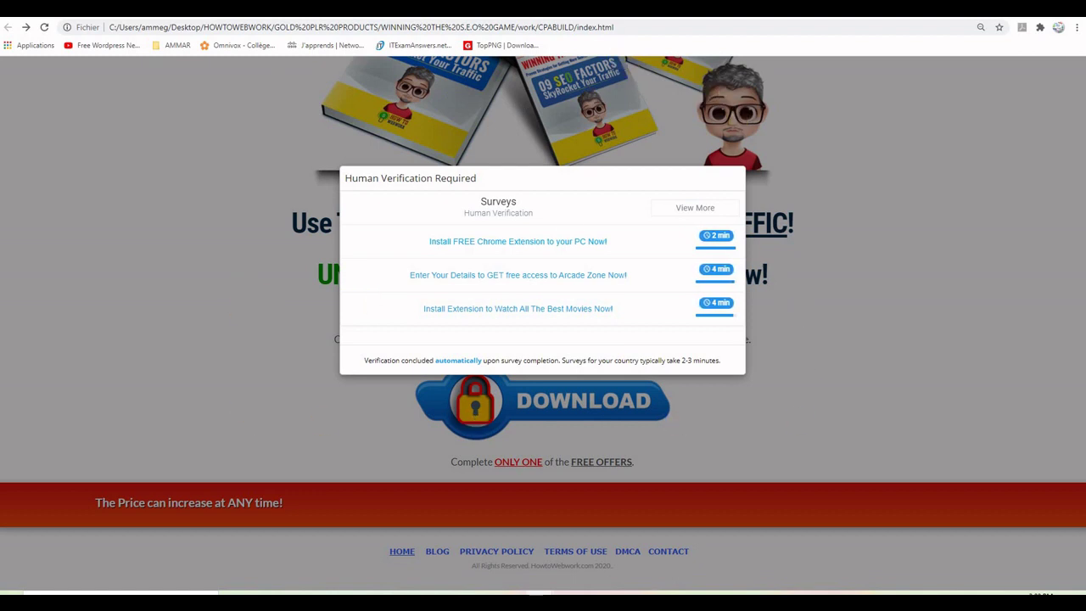
Step: Set the Content Locker Title to 'To Access Your SEO package Download - Human Verification Required', save, and preview
key("ctrl+Tab")
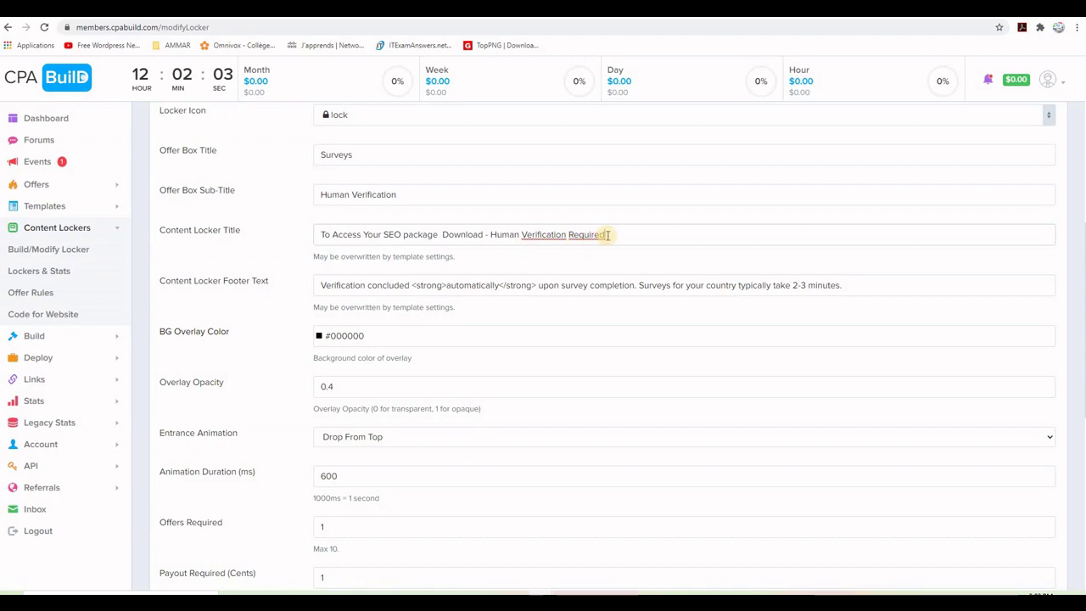
scroll(555, 274, "down", 6)
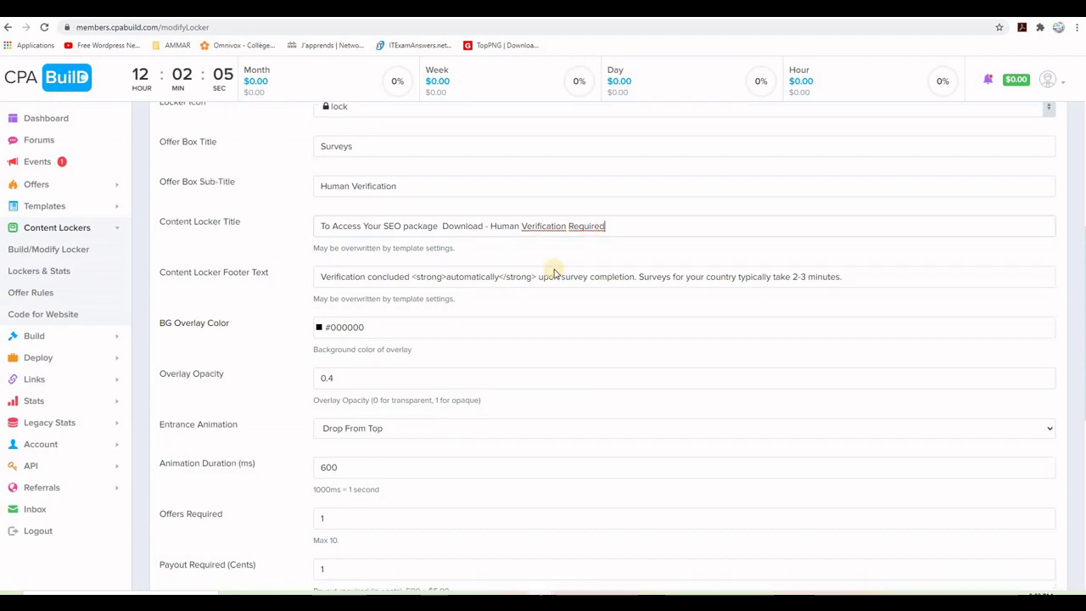
left_click(223, 532)
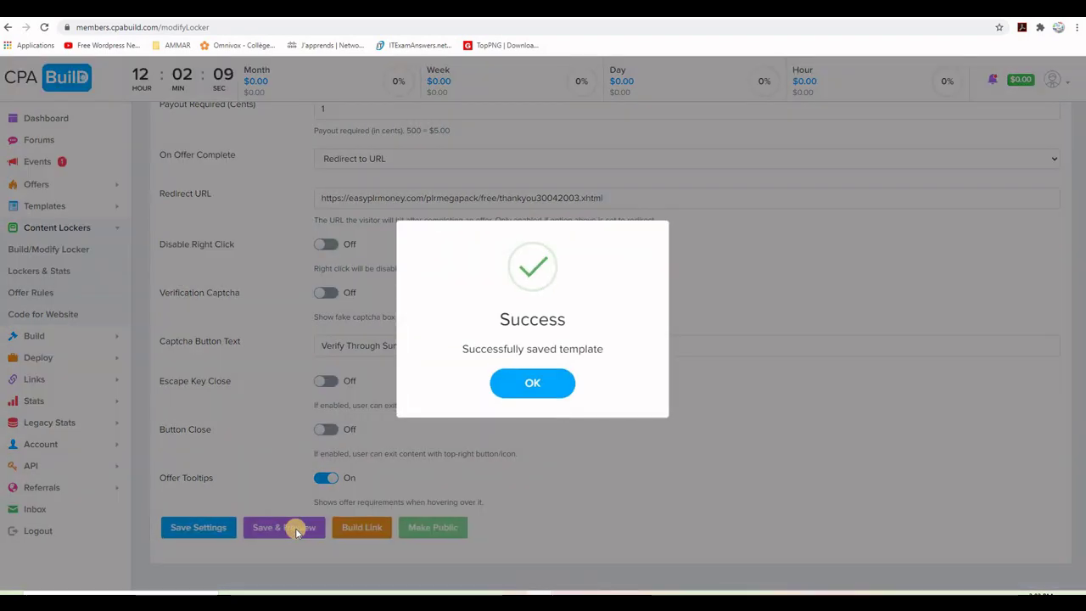
left_click(548, 383)
left_click(288, 532)
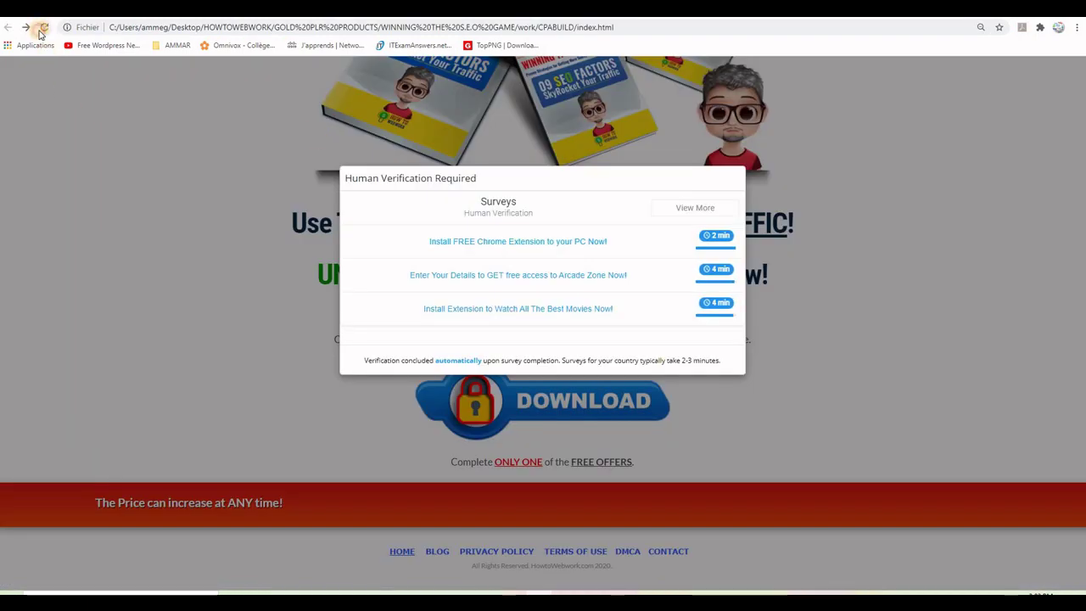
Step: Reload the landing page and open the locker from the DOWNLOAD image to check the new title
left_click(42, 28)
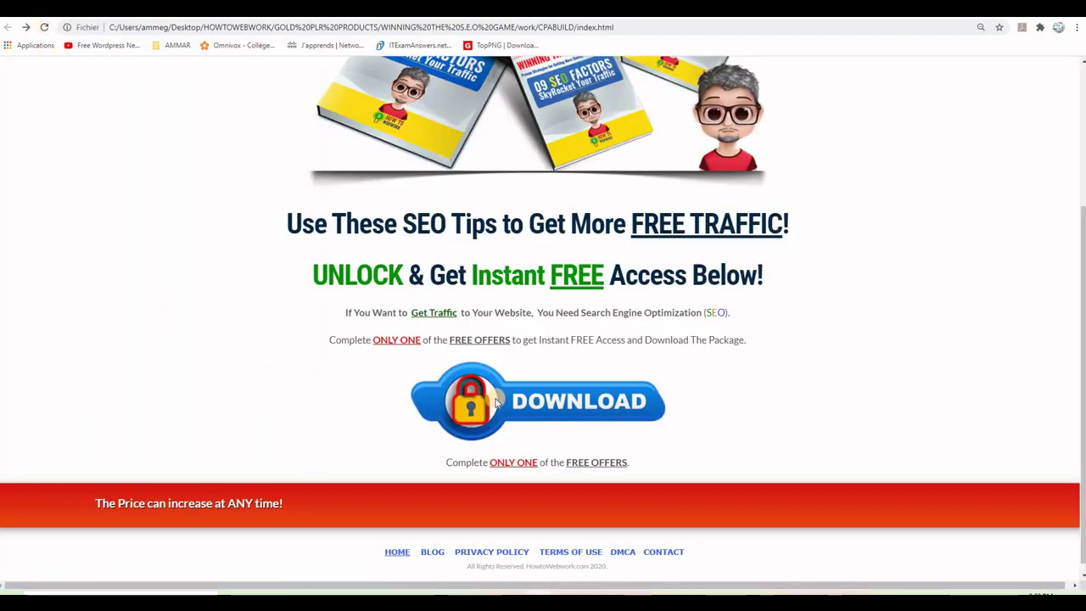
left_click(498, 403)
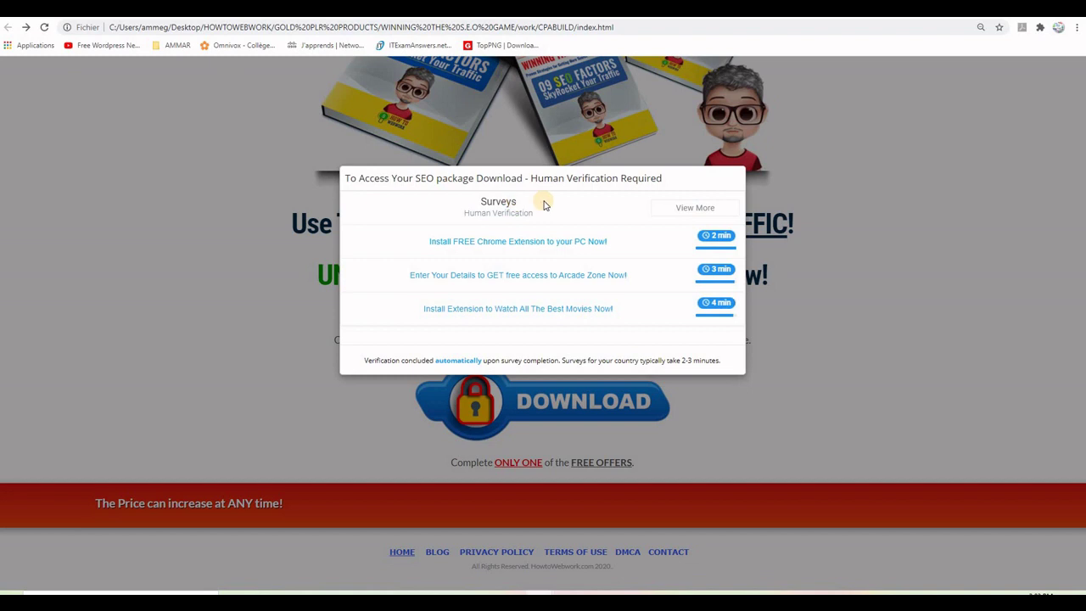
Step: Replace the Surveys offer box title with 'Complete Just One offer to Unlock' and save the settings
key("ctrl+w")
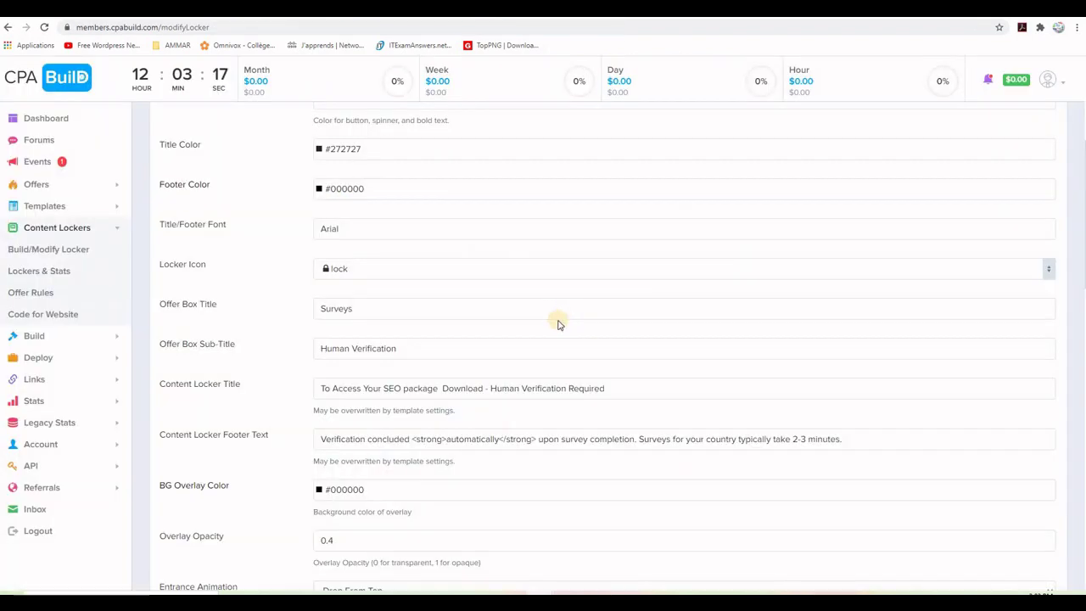
double_click(323, 308)
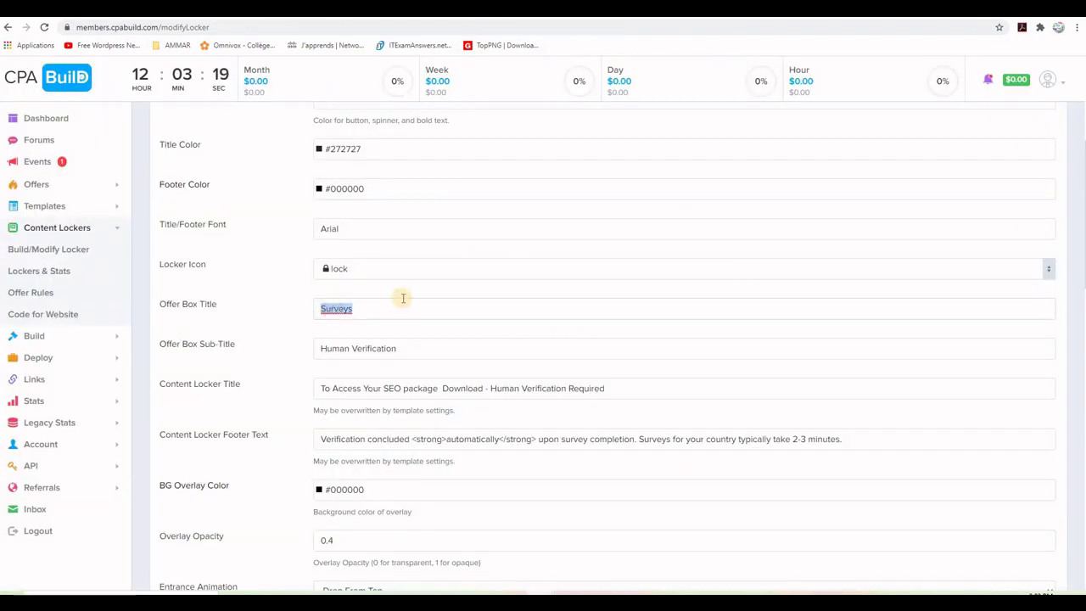
type("C")
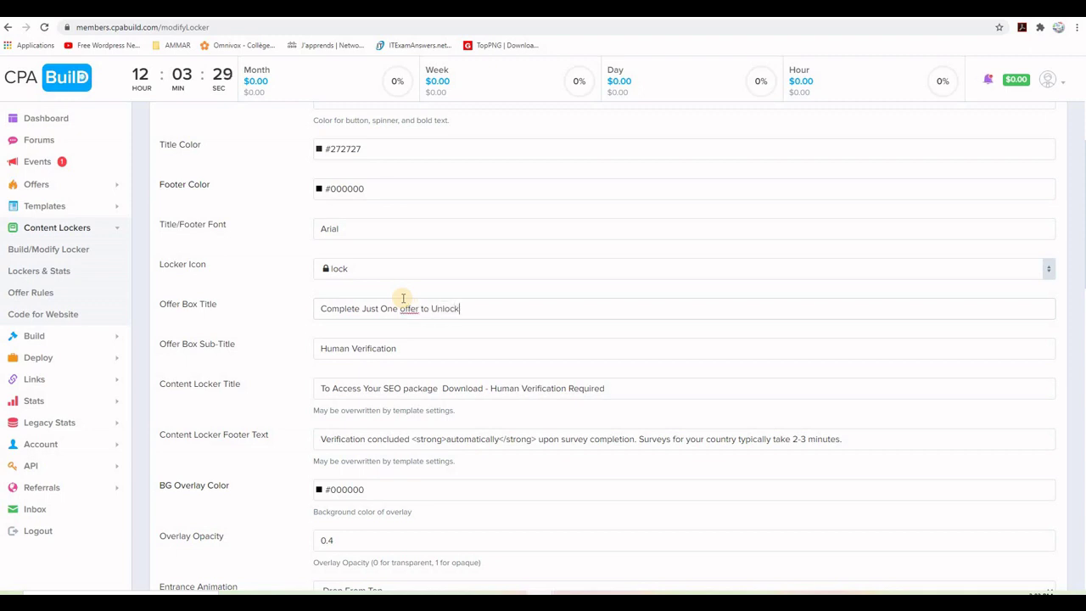
scroll(312, 434, "down", 10)
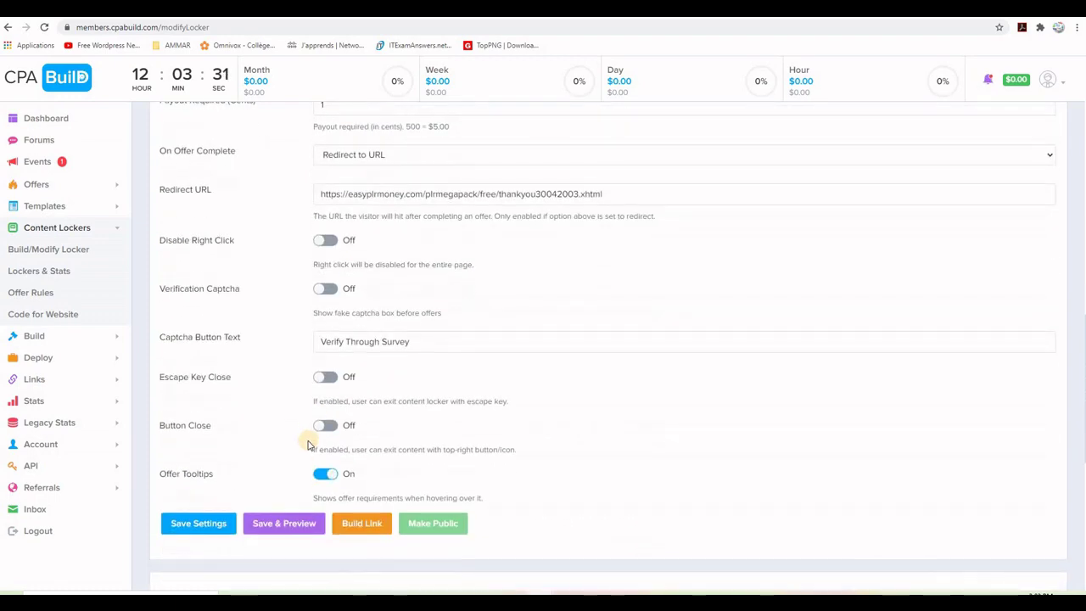
left_click(198, 295)
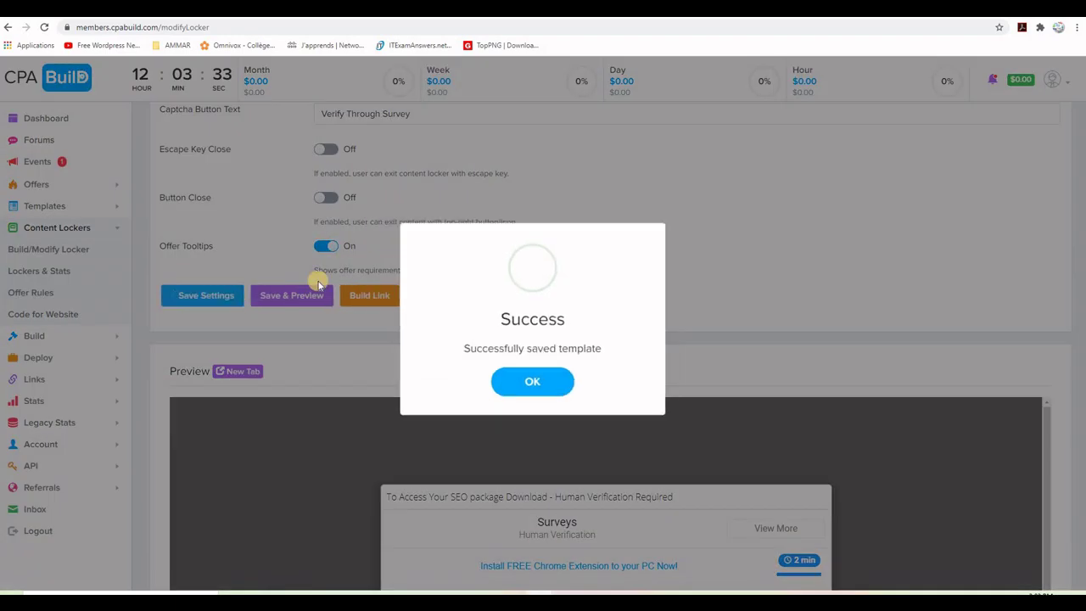
left_click(533, 382)
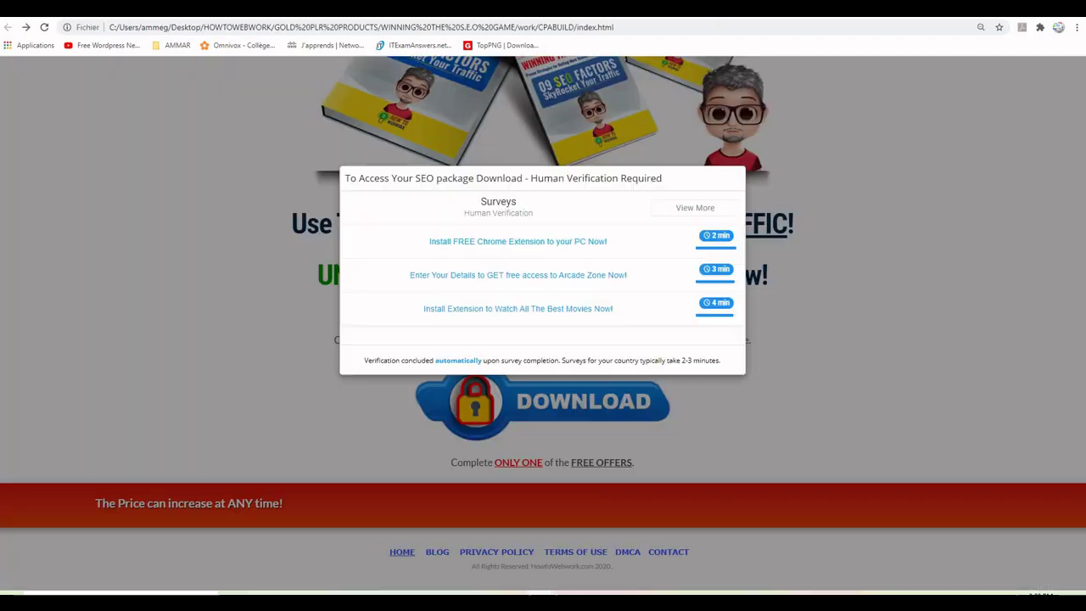
Step: Reload index.html and open the locker from the Download image to see the new offer heading
left_click(44, 28)
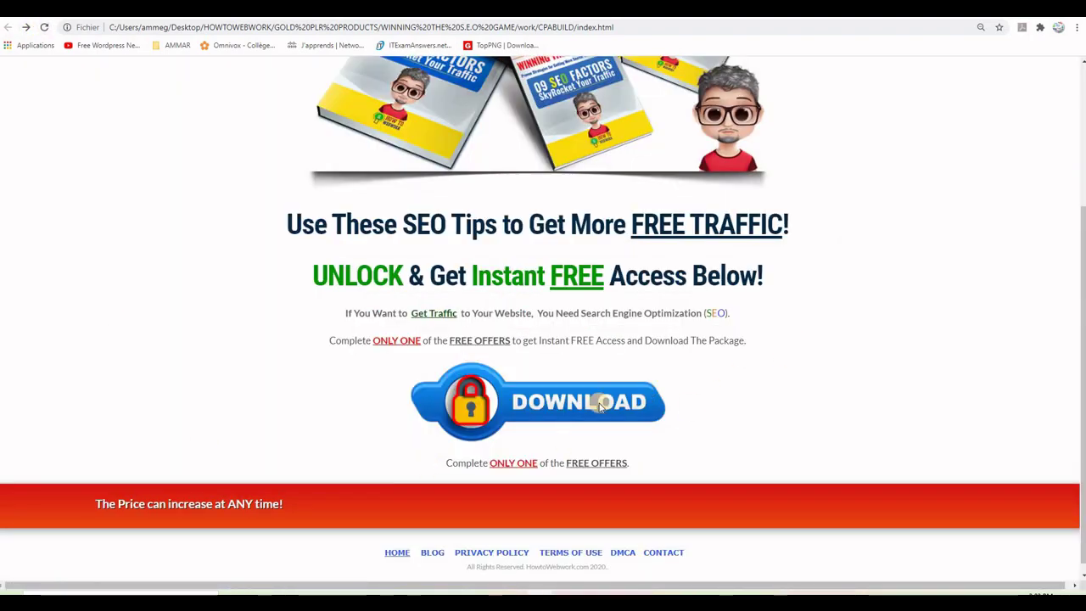
left_click(549, 407)
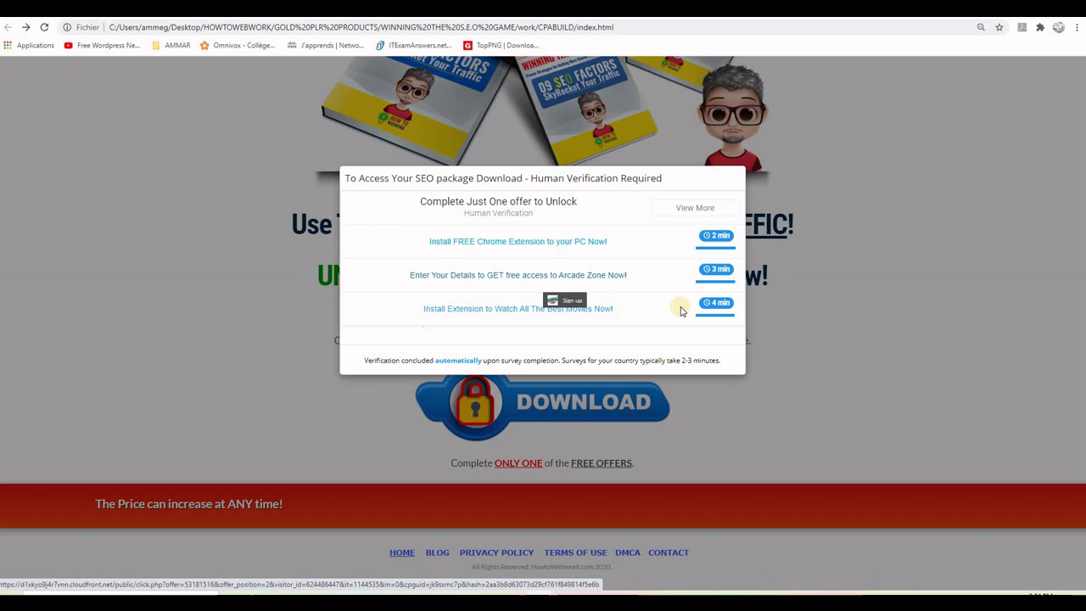
key("ctrl+Tab")
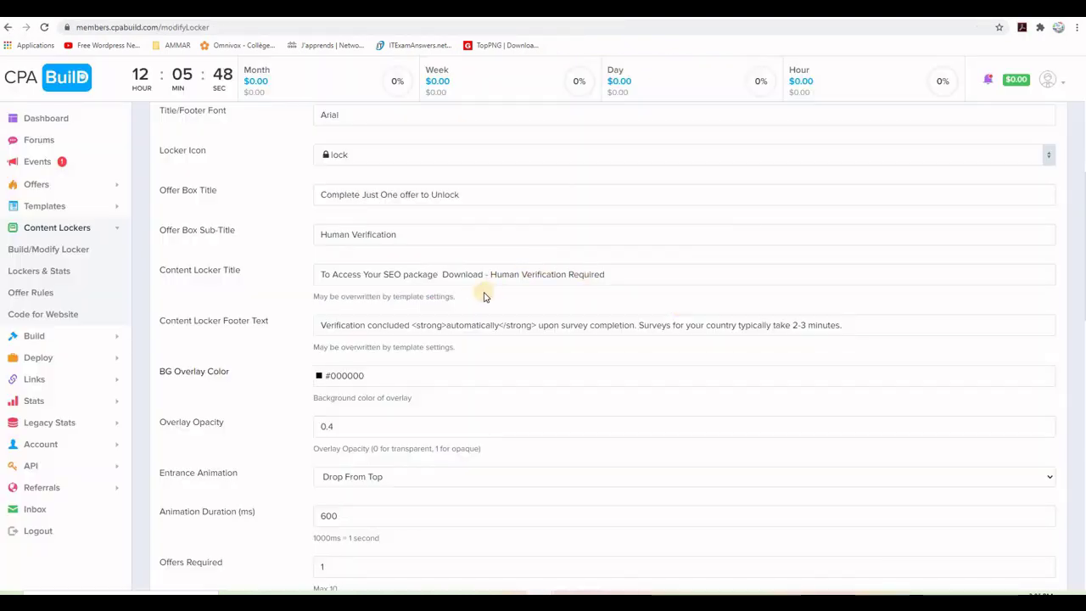
scroll(514, 304, "down", 2)
scroll(518, 305, "down", 1)
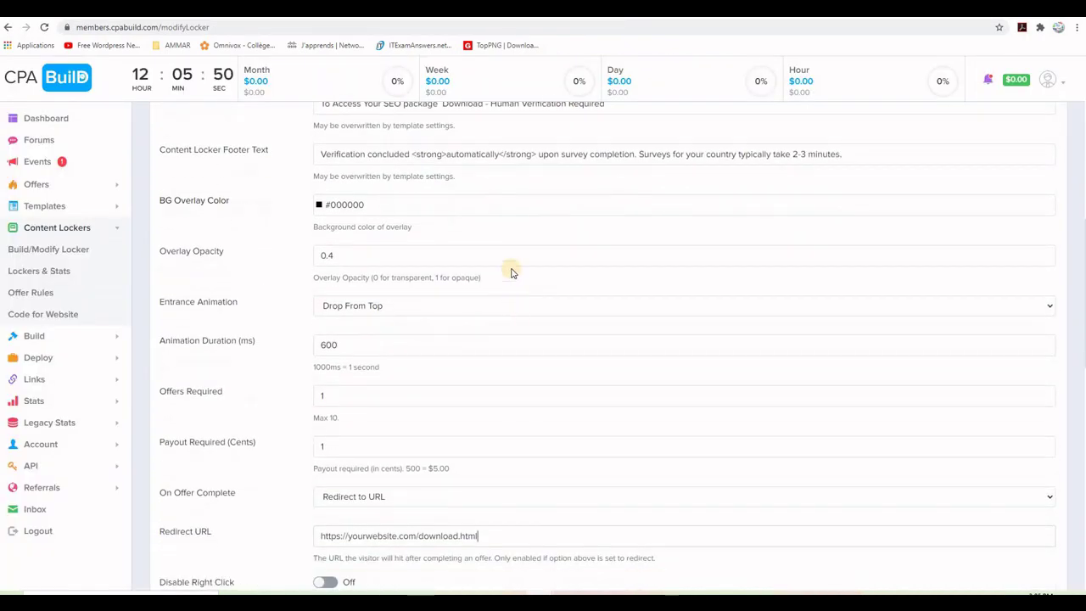
scroll(512, 272, "down", 2)
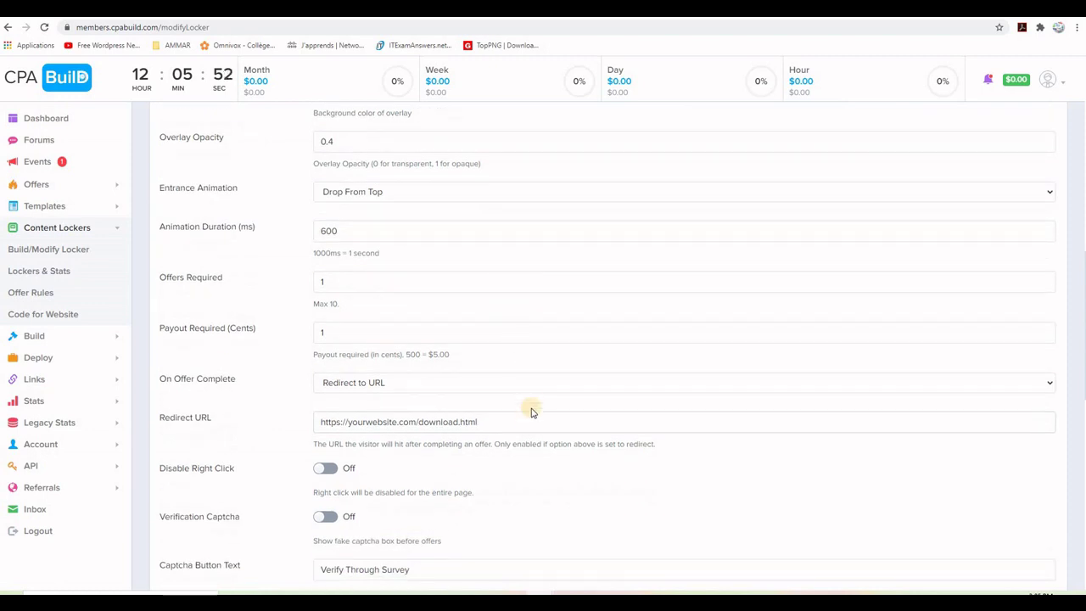
left_click(491, 422)
left_click_drag(482, 422, 310, 429)
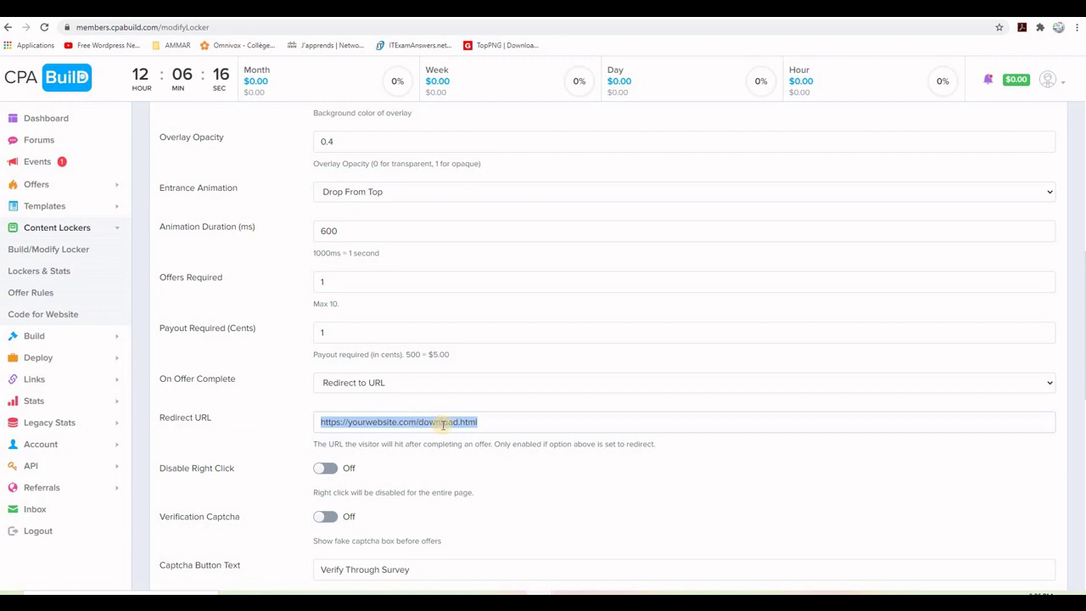
left_click(492, 421)
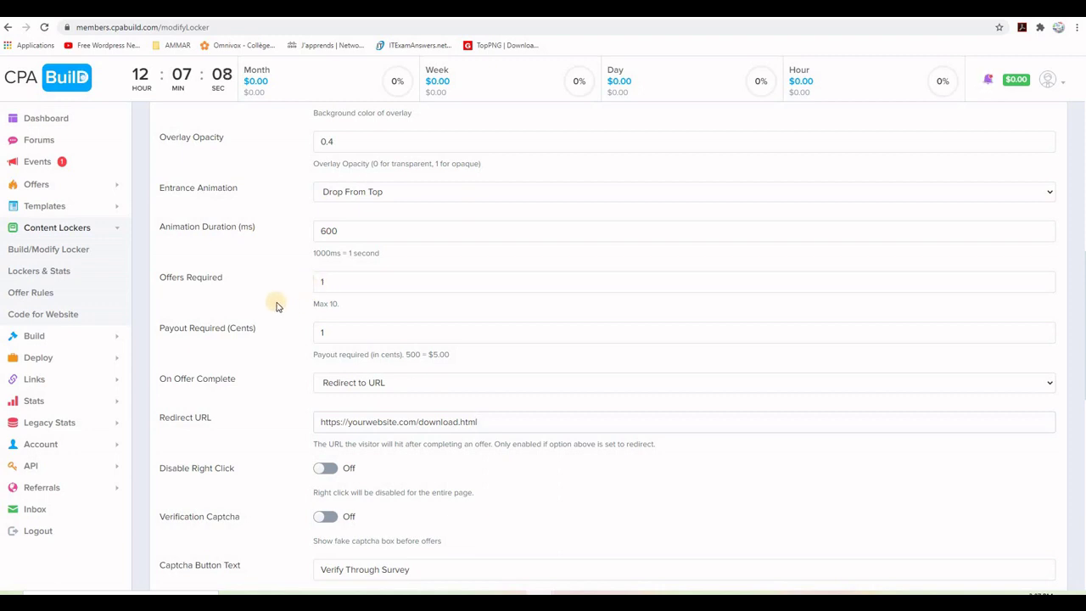
left_click_drag(501, 419, 244, 416)
scroll(243, 414, "down", 3)
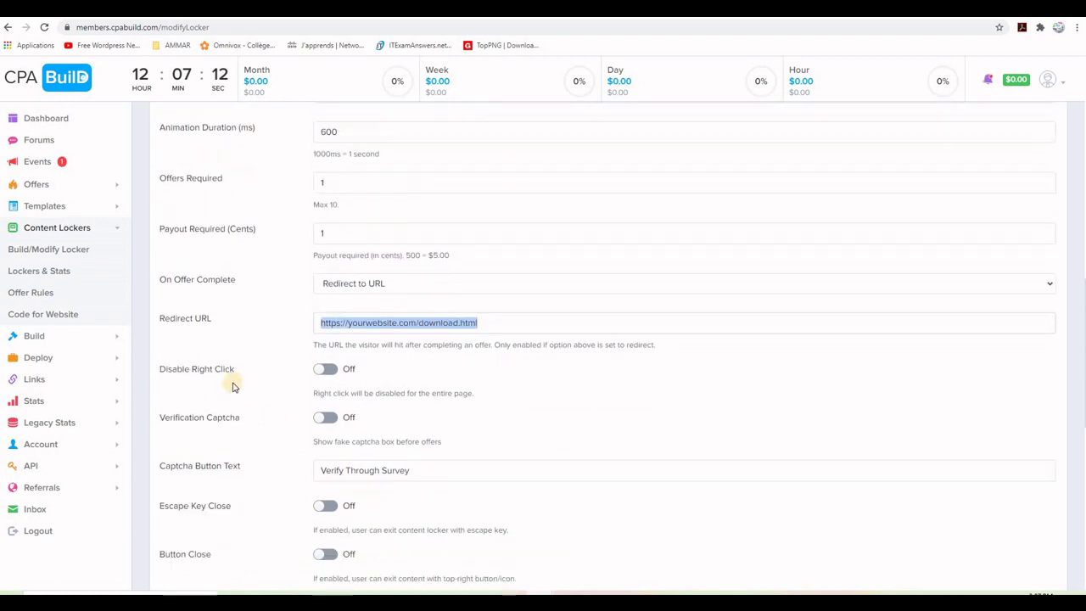
scroll(259, 332, "down", 5)
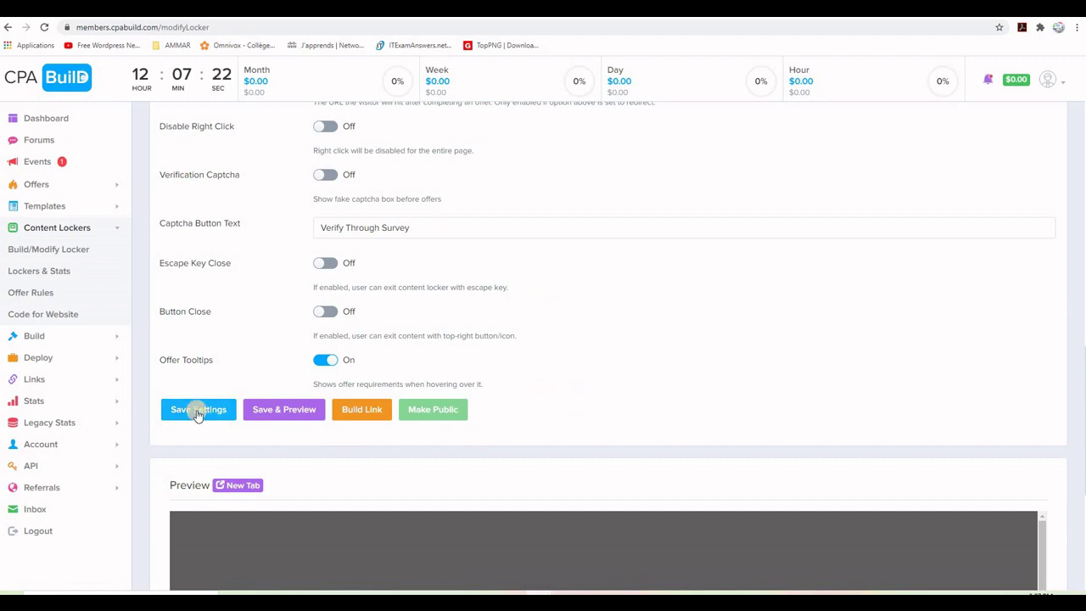
Step: Save and preview the locker, confirming the 'Complete Just One offer to Unlock' title, then save settings
left_click(284, 414)
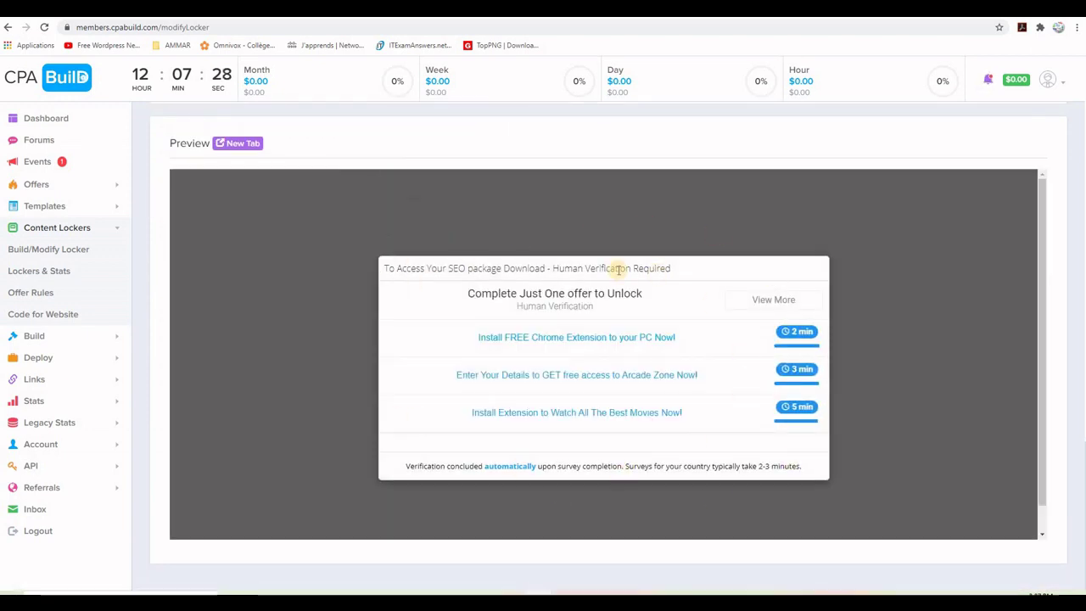
scroll(277, 342, "up", 3)
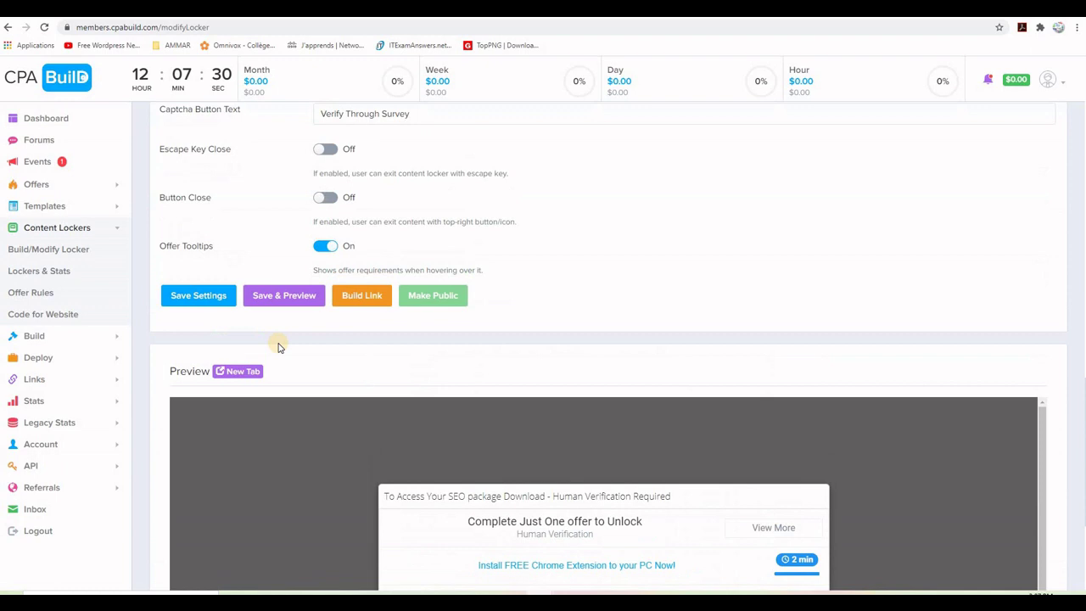
left_click(194, 298)
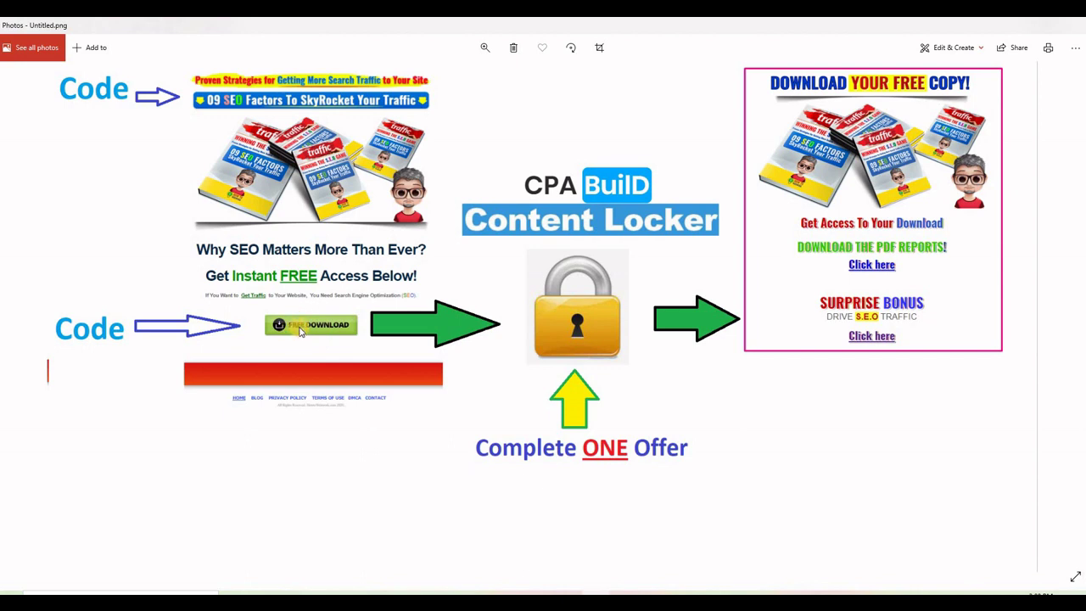
Step: Switch from the Photos diagram to the NVU editor showing the Winning the SEO Game page
key("alt+Tab")
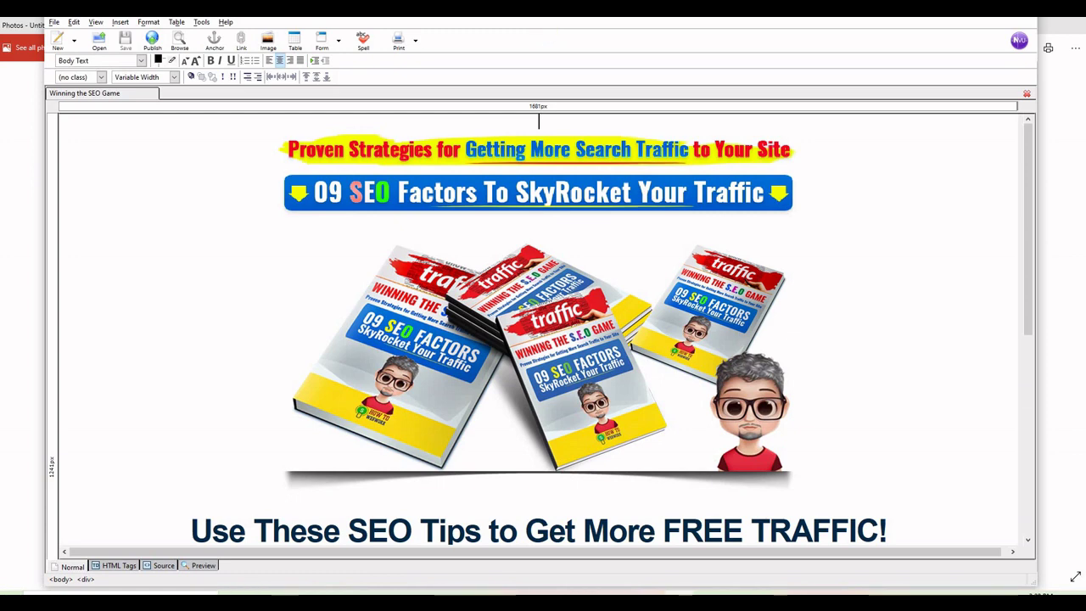
mouse_move(545, 5)
left_mouse_down()
mouse_move(548, 43)
mouse_move(547, 10)
left_mouse_up()
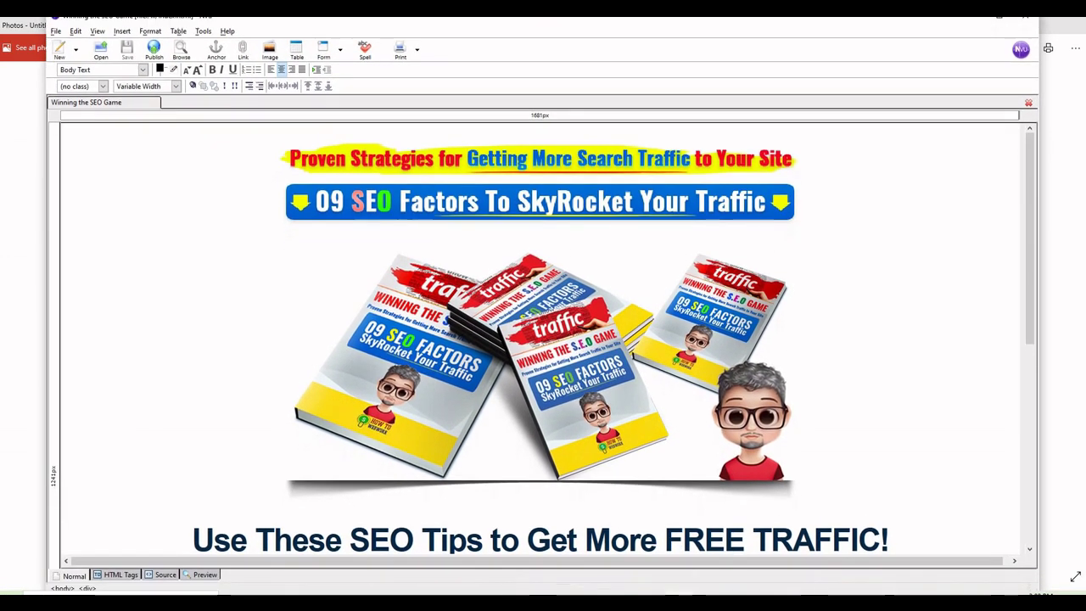
left_click(166, 575)
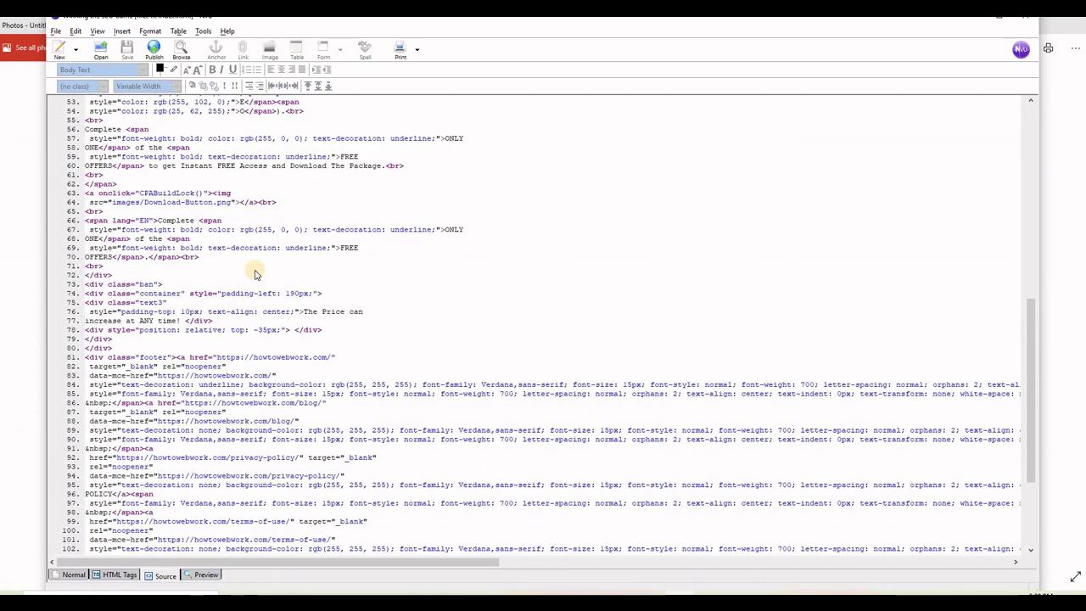
scroll(254, 348, "down", 1)
scroll(252, 348, "down", 5)
scroll(252, 348, "up", 10)
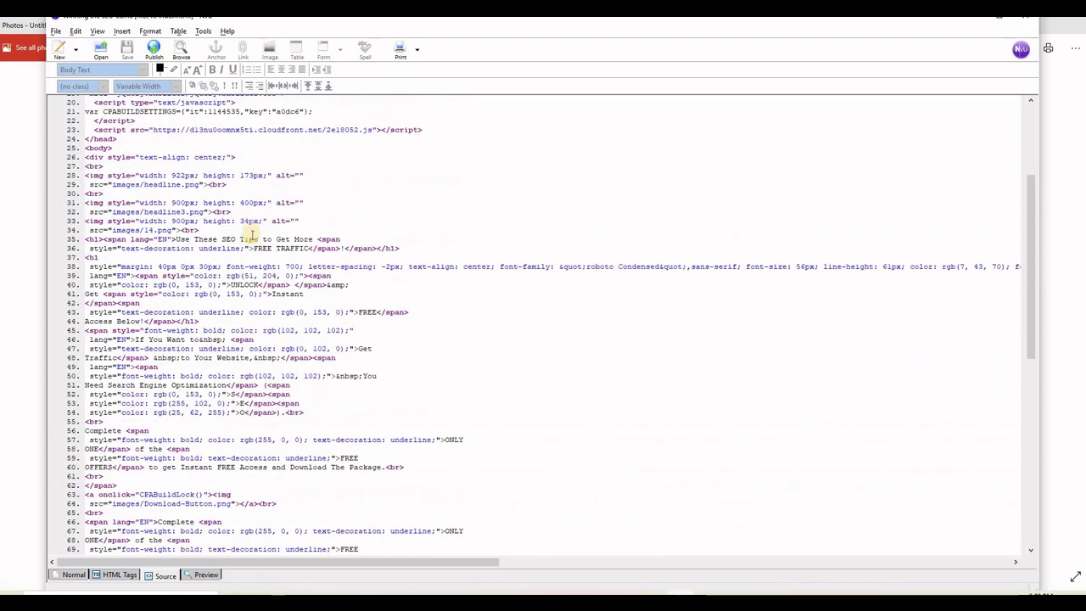
scroll(251, 252, "down", 8)
scroll(263, 322, "up", 13)
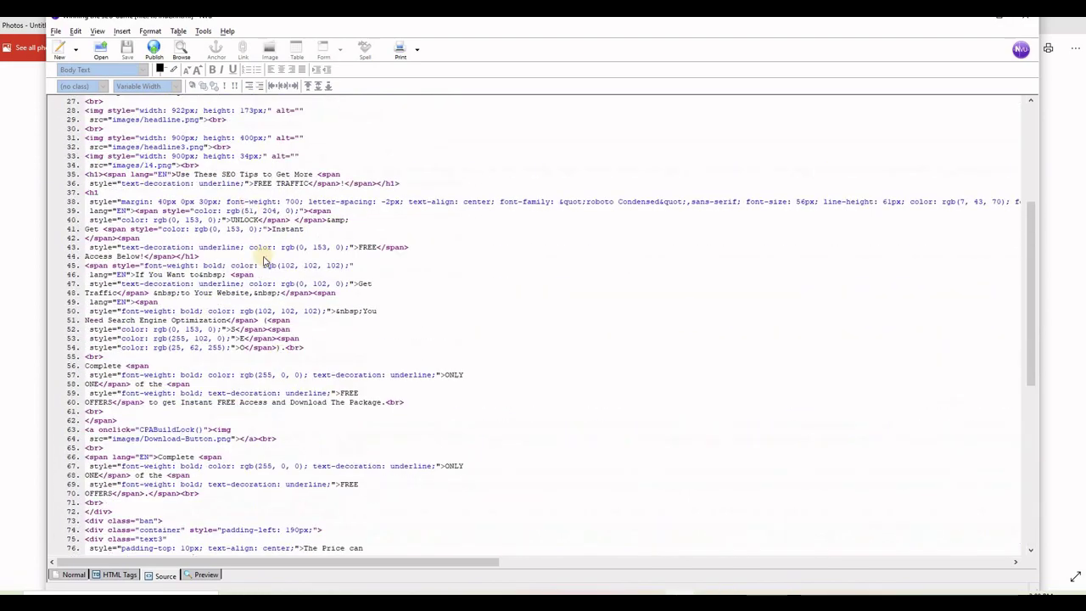
scroll(176, 189, "up", 6)
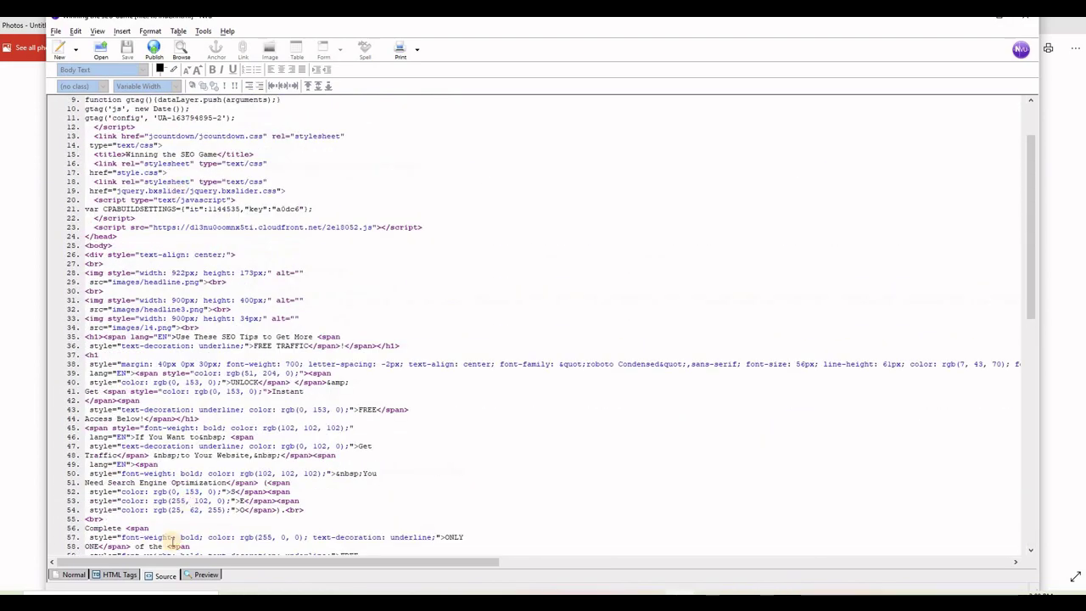
left_click(103, 575)
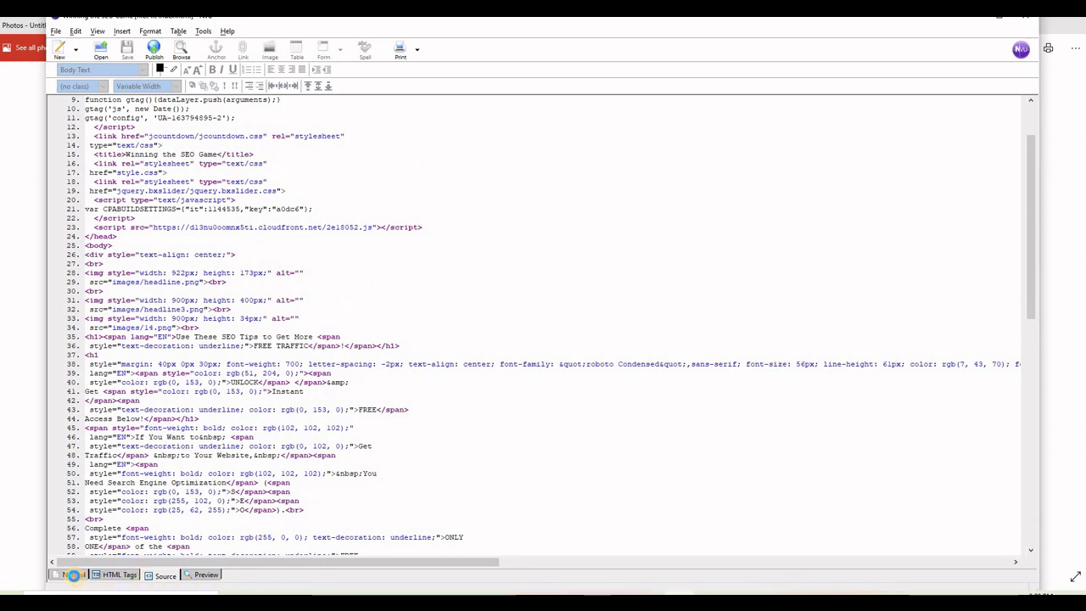
left_click(74, 575)
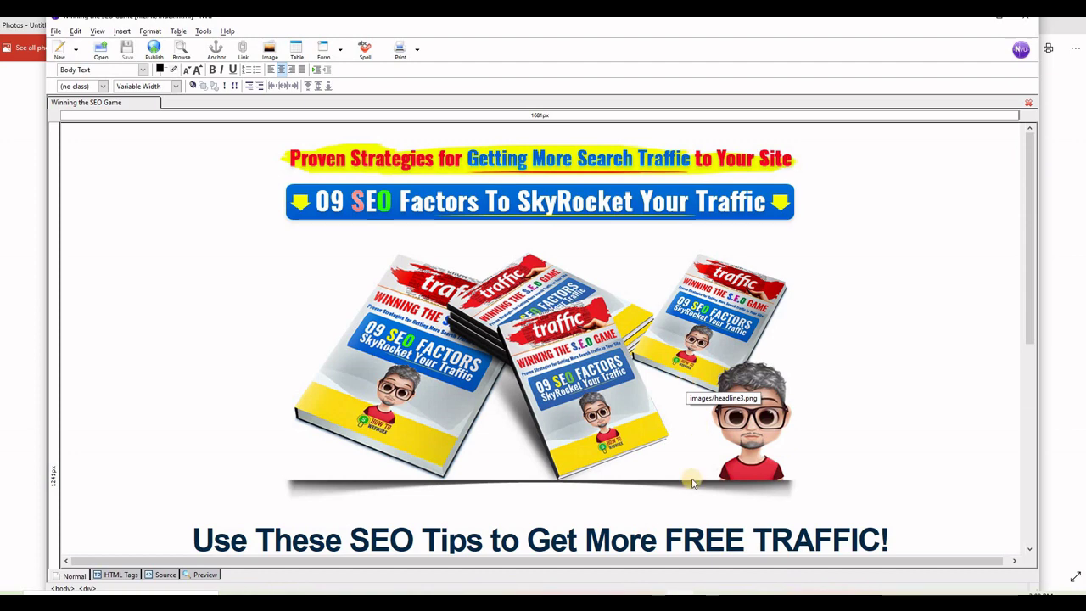
Step: Bring the empty Notepad++ 'new 1' document forward and close its window
mouse_move(645, 598)
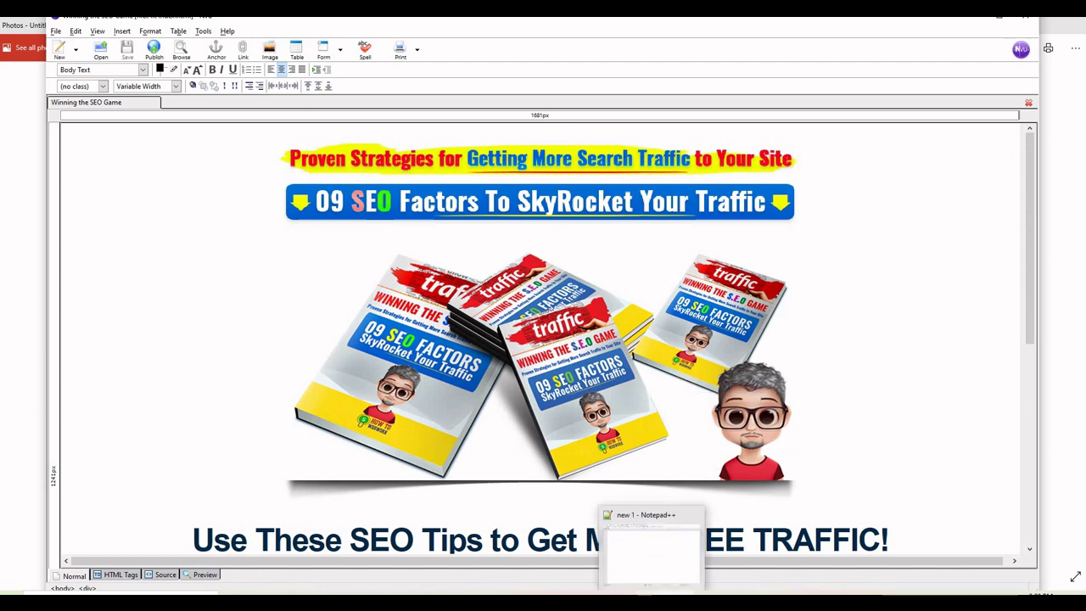
left_click(650, 562)
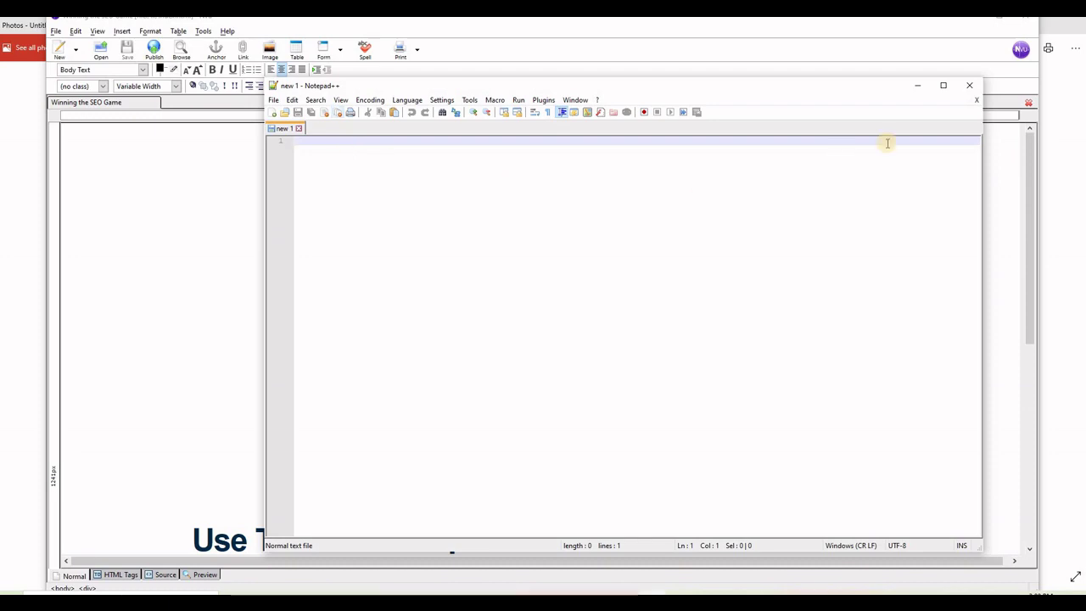
left_click(968, 88)
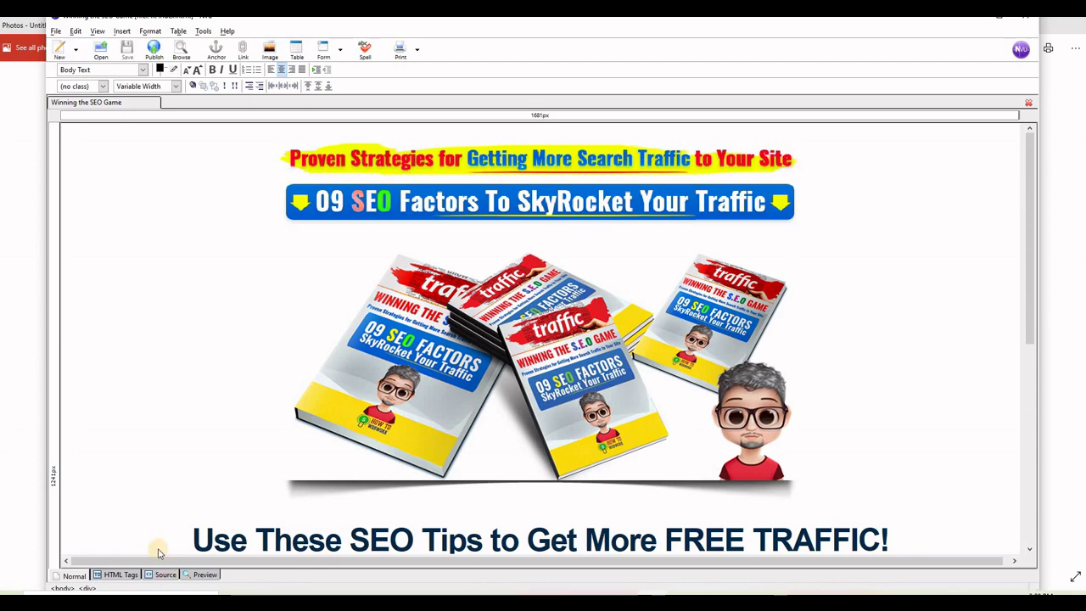
Step: In Source view, delete the old CPA Build locker script on lines 20–23, leaving blank lines before </head>
left_click(166, 575)
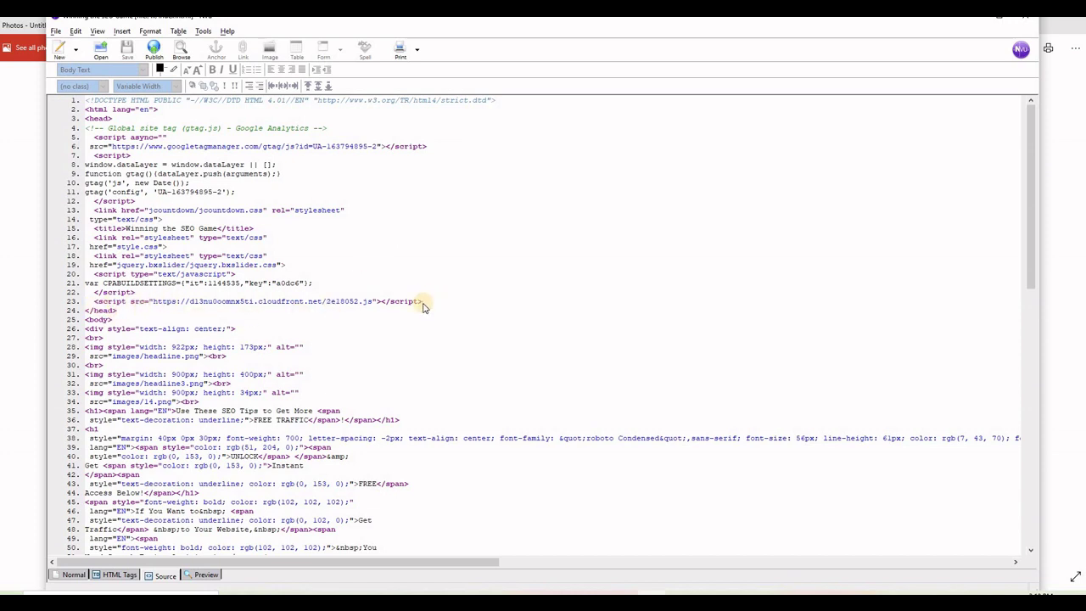
left_click_drag(423, 303, 83, 274)
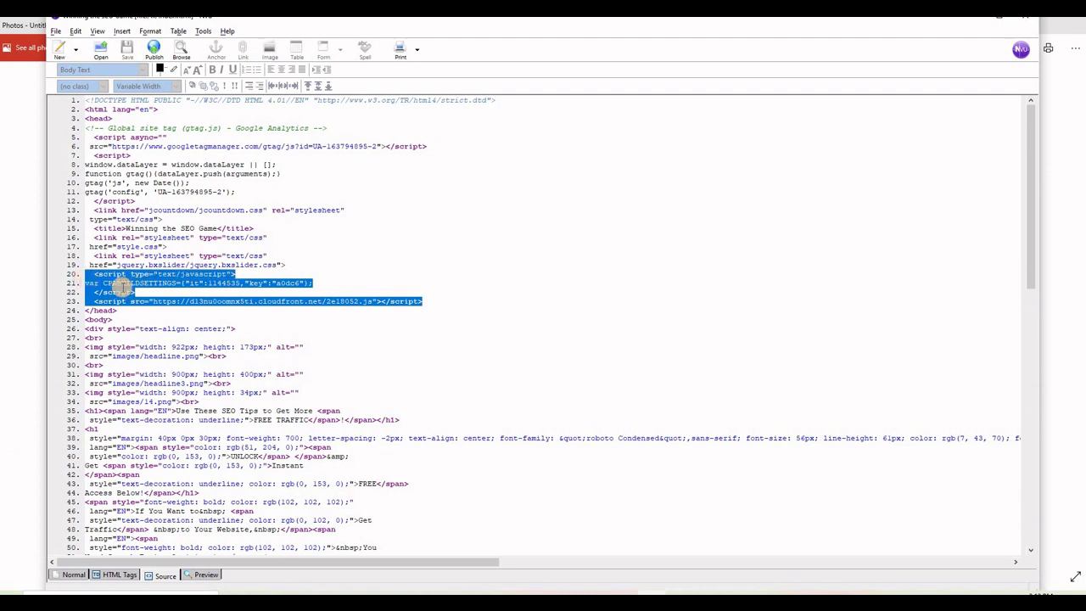
key("Delete")
key("Return")
key("Return")
key("Return")
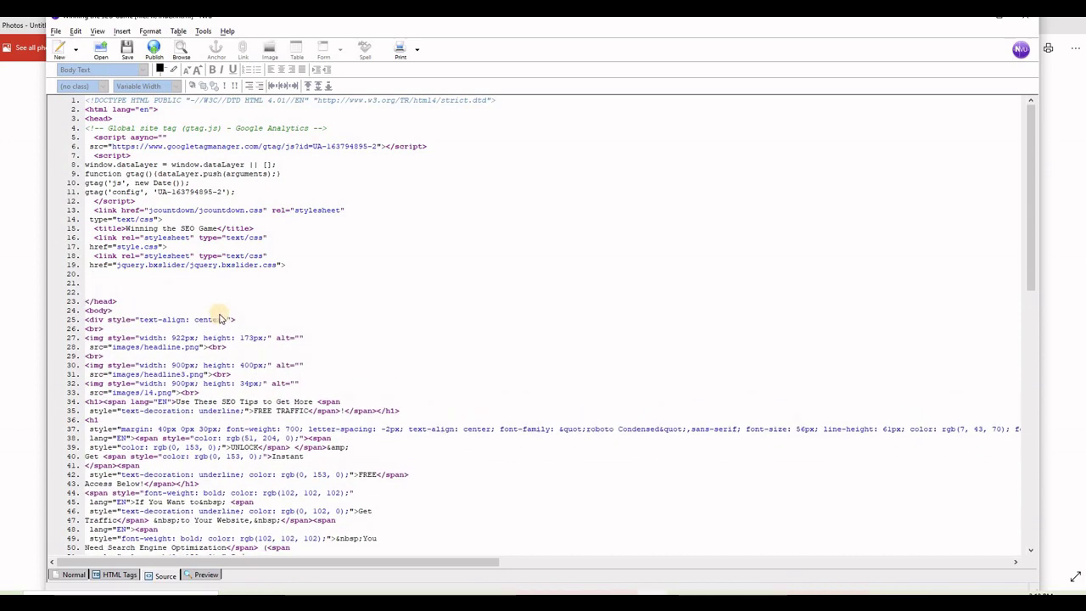
scroll(358, 358, "down", 18)
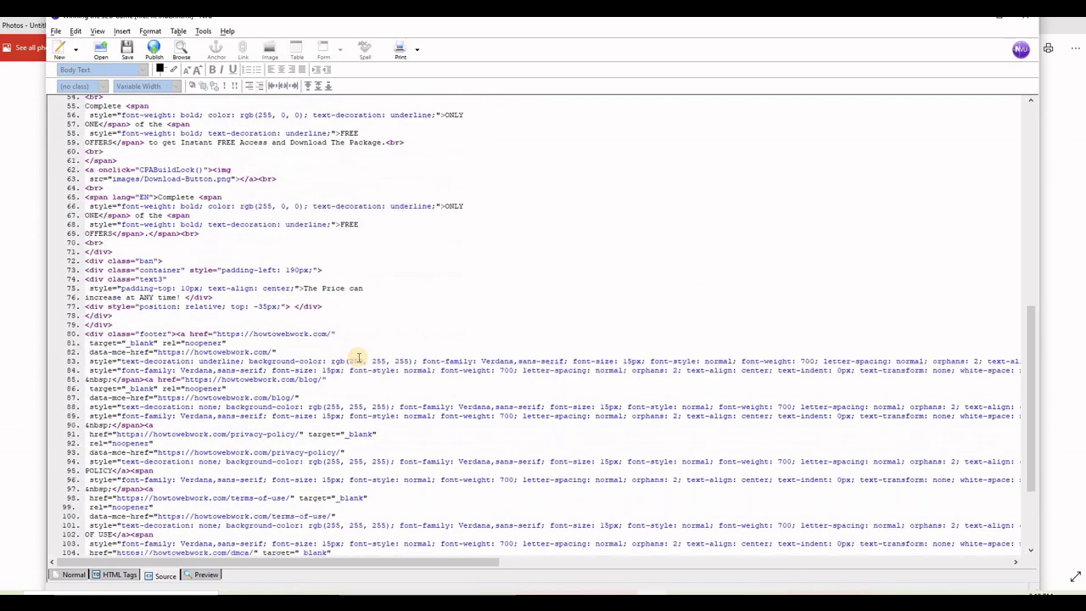
scroll(358, 358, "down", 4)
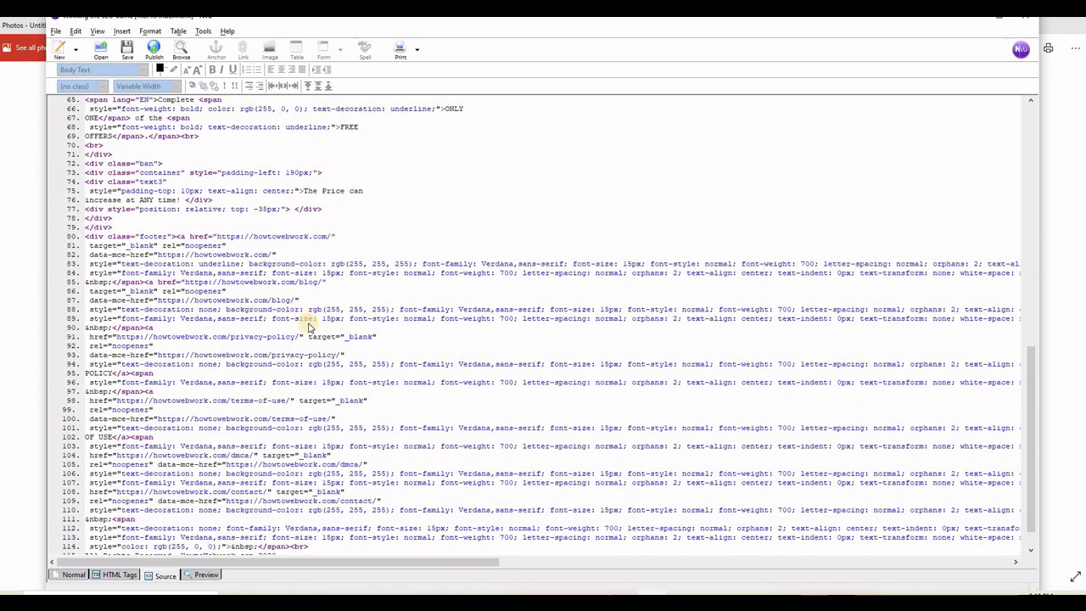
scroll(308, 326, "up", 2)
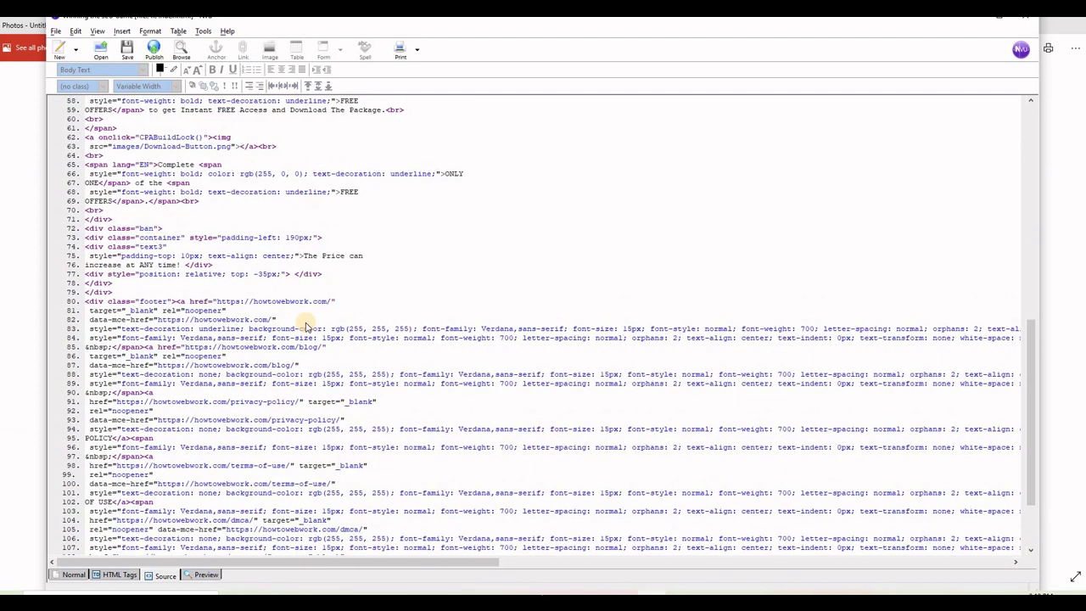
scroll(307, 327, "up", 2)
scroll(301, 322, "up", 2)
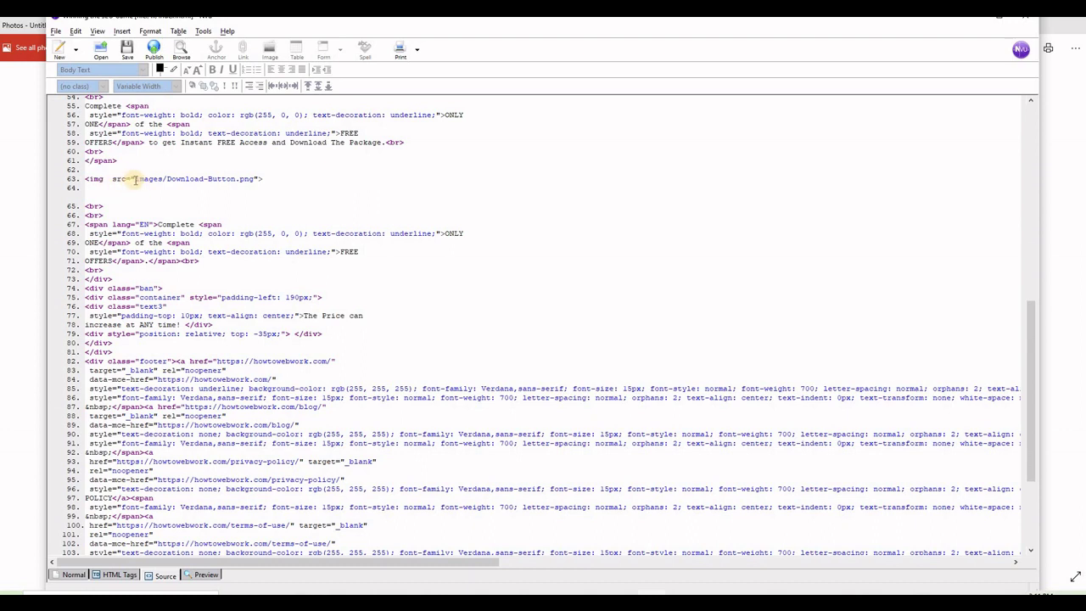
Step: Inspect the Download-Button.png image in its source path and on the rendered page, then return to source
left_click_drag(136, 179, 168, 180)
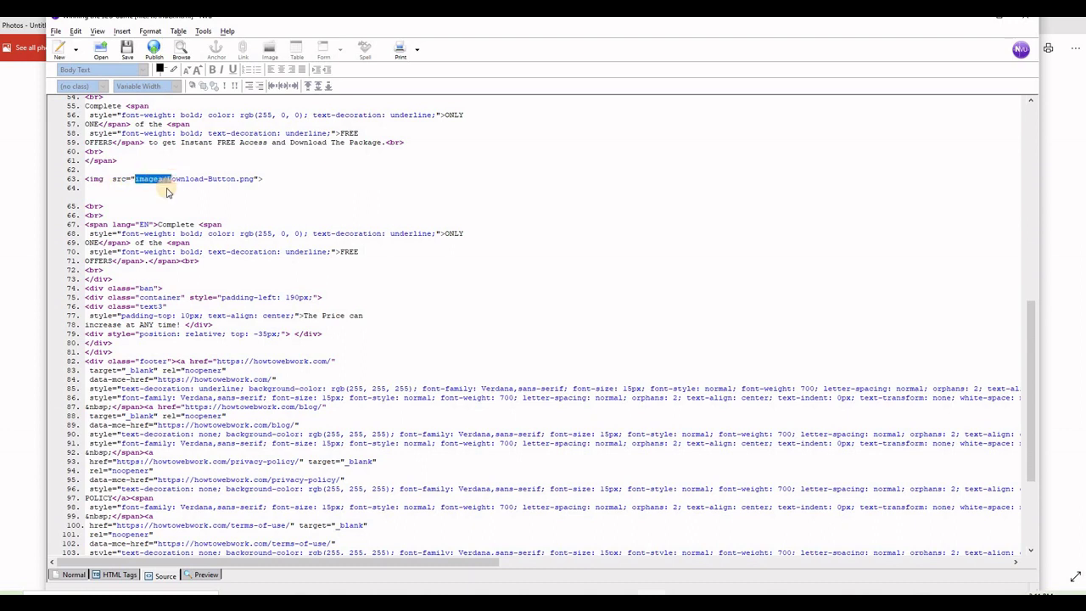
left_click(151, 184)
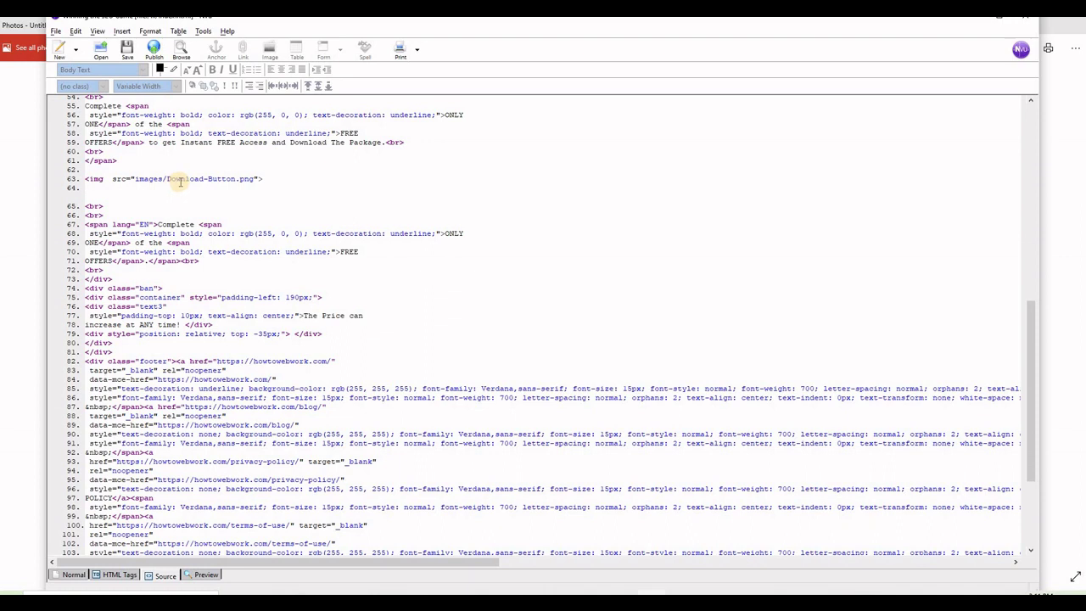
left_click_drag(166, 180, 205, 181)
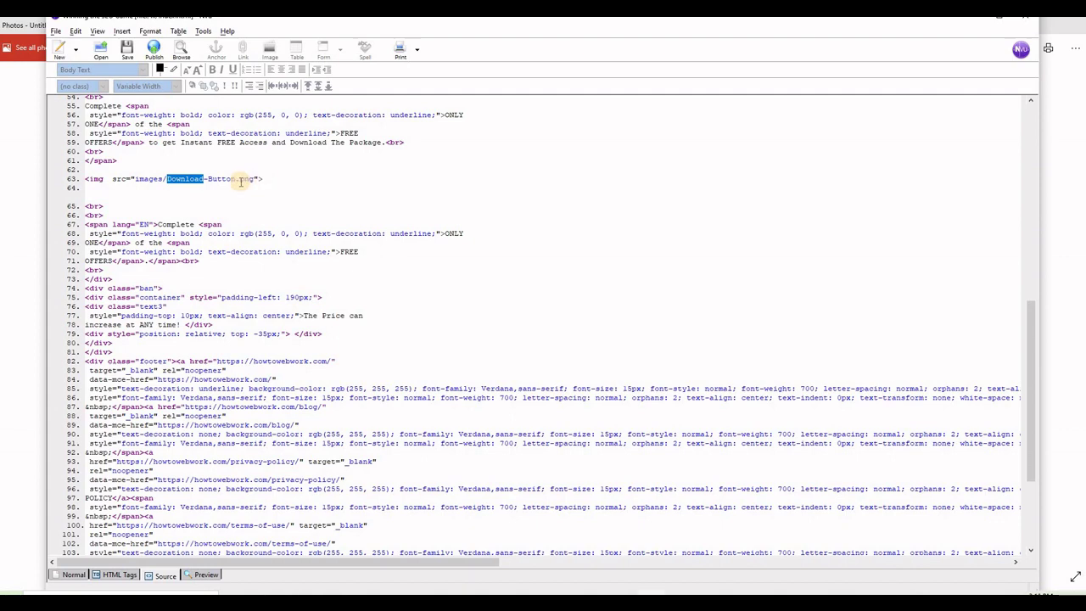
left_click(74, 575)
scroll(585, 299, "down", 5)
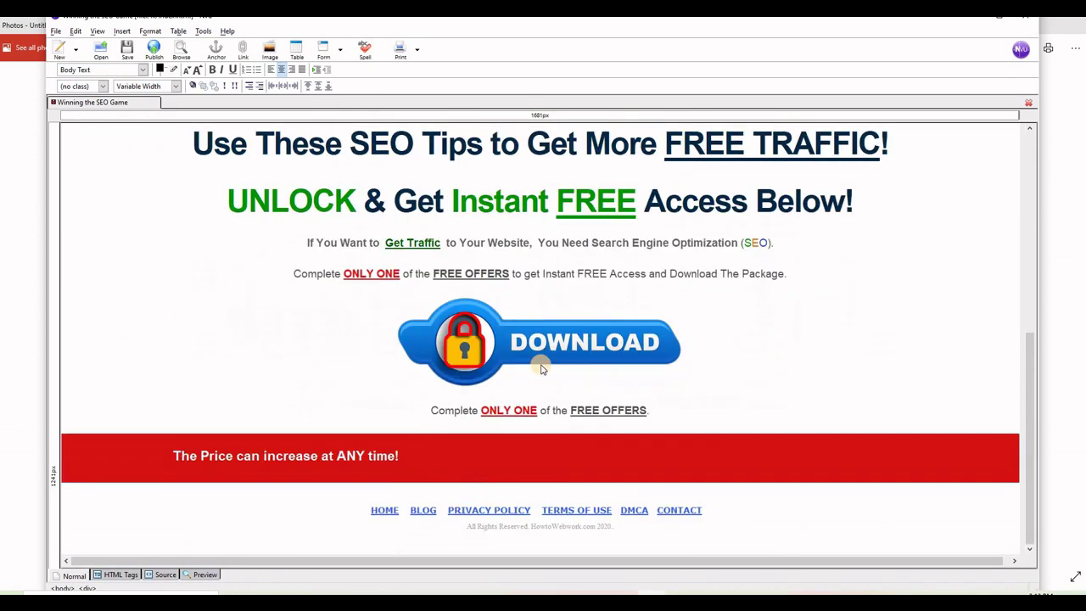
left_click(535, 343)
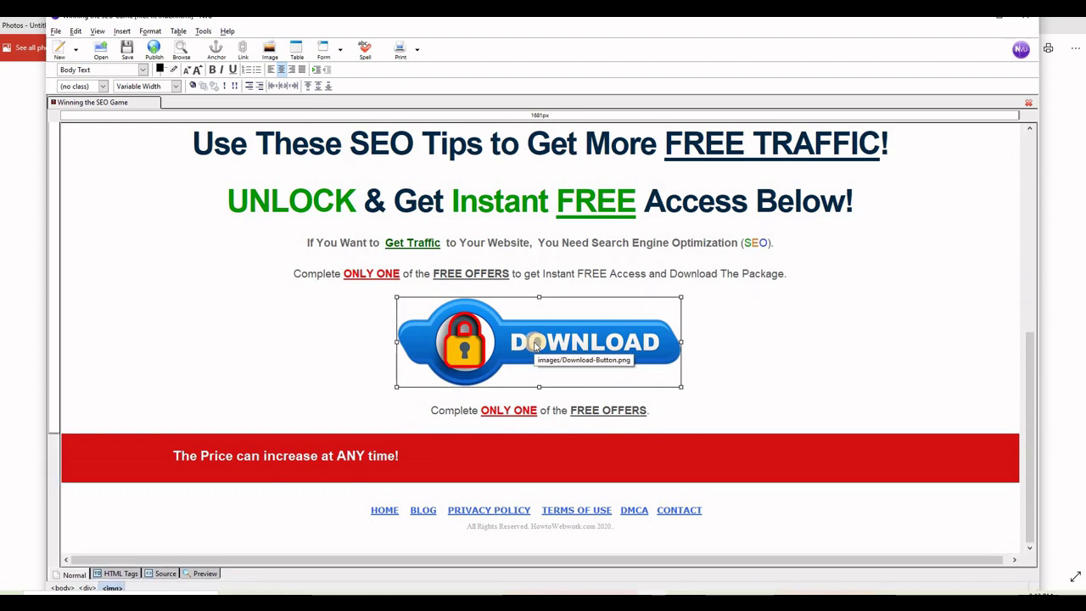
key("ctrl+u")
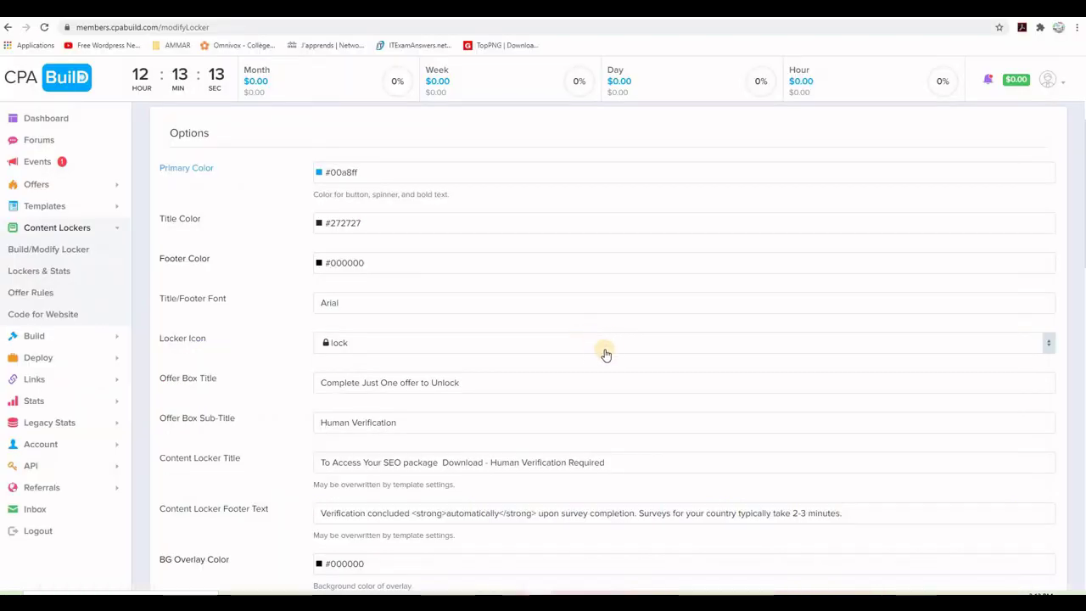
Step: Load the FREE-Giveaway locker in Build/Modify Locker and review its options and preview
scroll(644, 346, "up", 3)
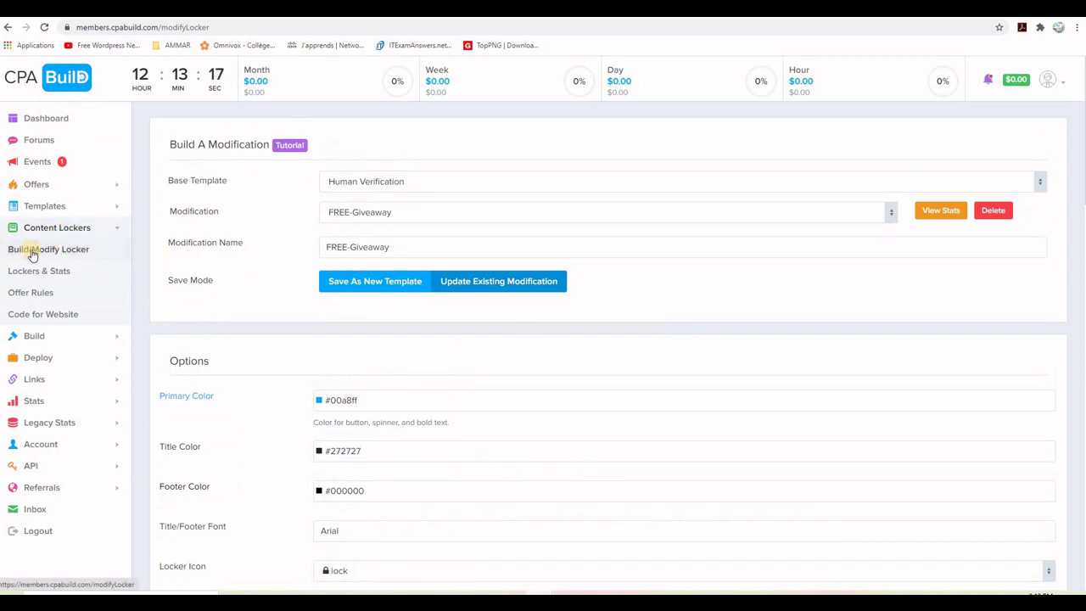
left_click(64, 249)
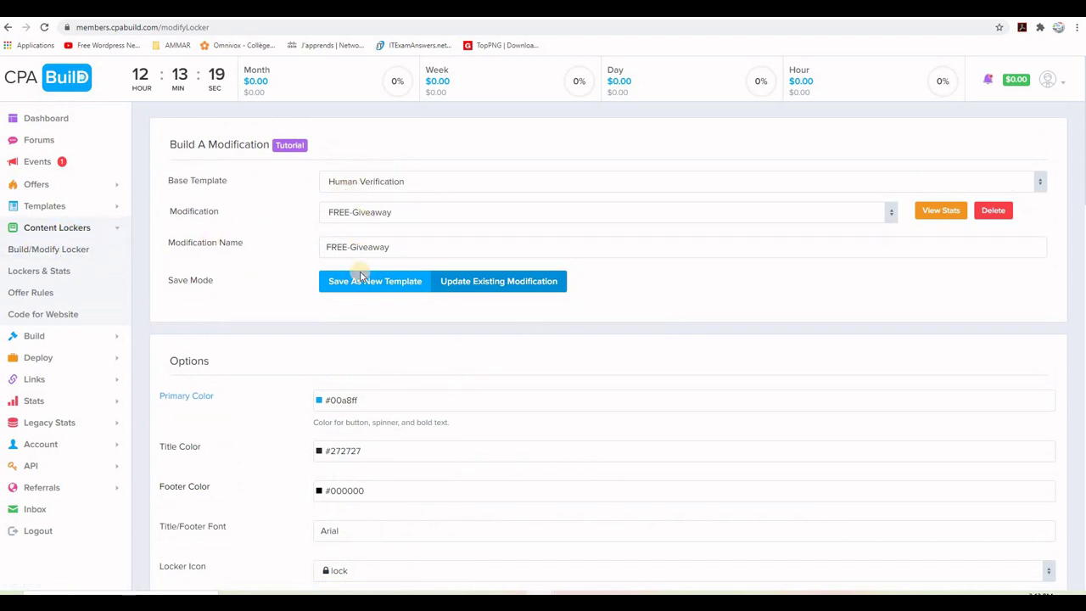
scroll(446, 362, "down", 2)
scroll(448, 363, "down", 4)
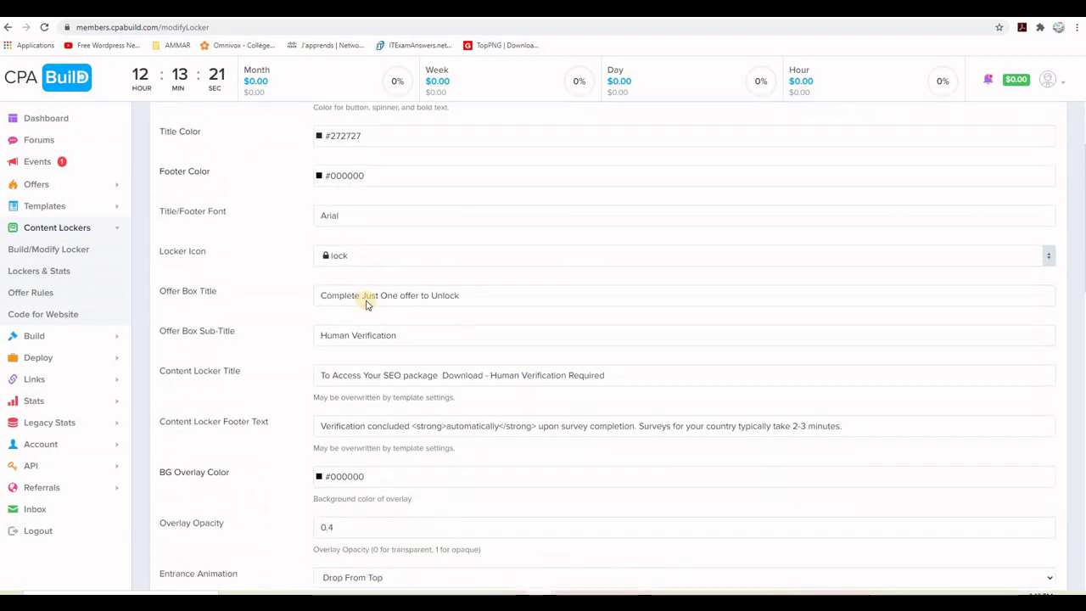
scroll(416, 258, "down", 10)
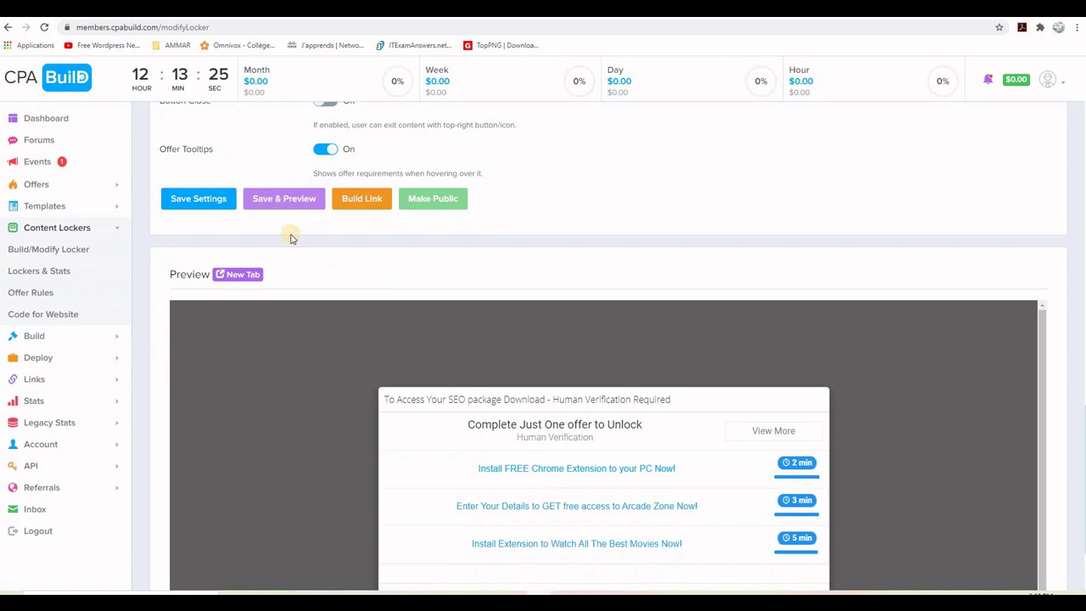
scroll(484, 519, "down", 1)
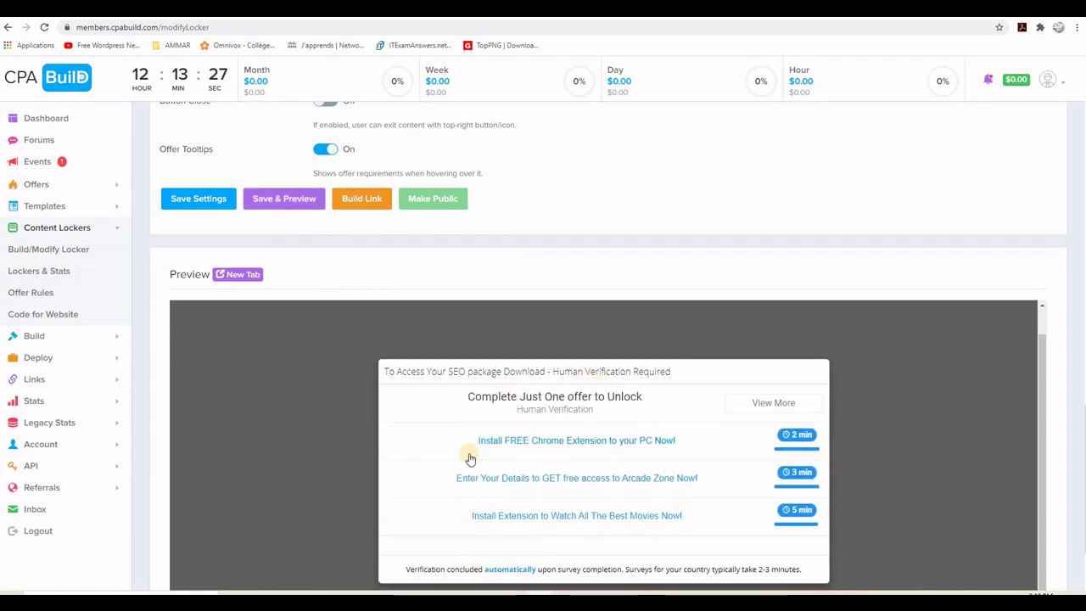
scroll(540, 306, "up", 1)
scroll(355, 289, "up", 11)
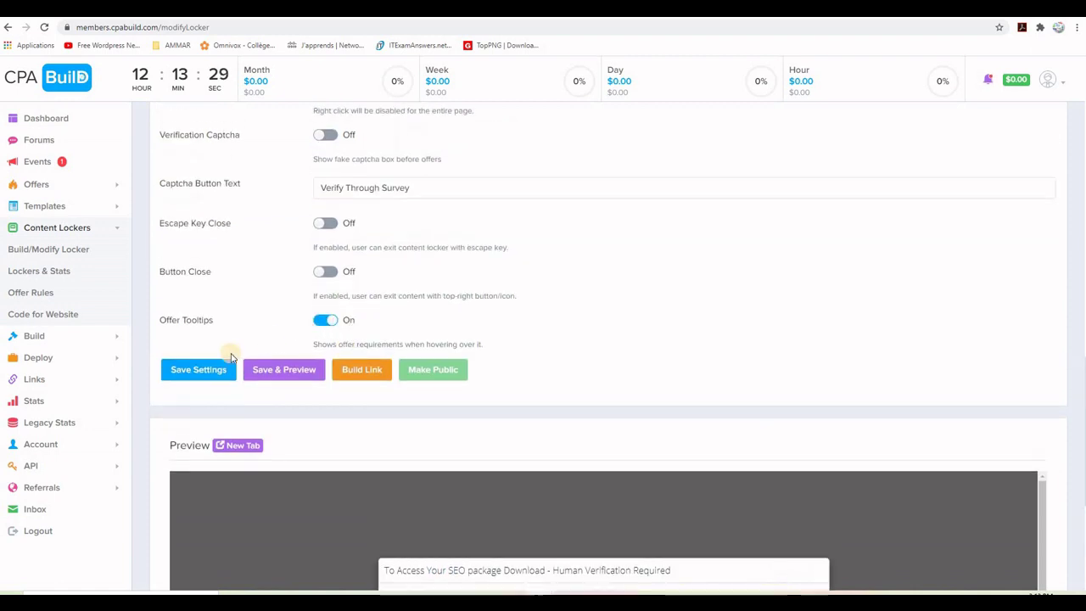
scroll(587, 314, "up", 2)
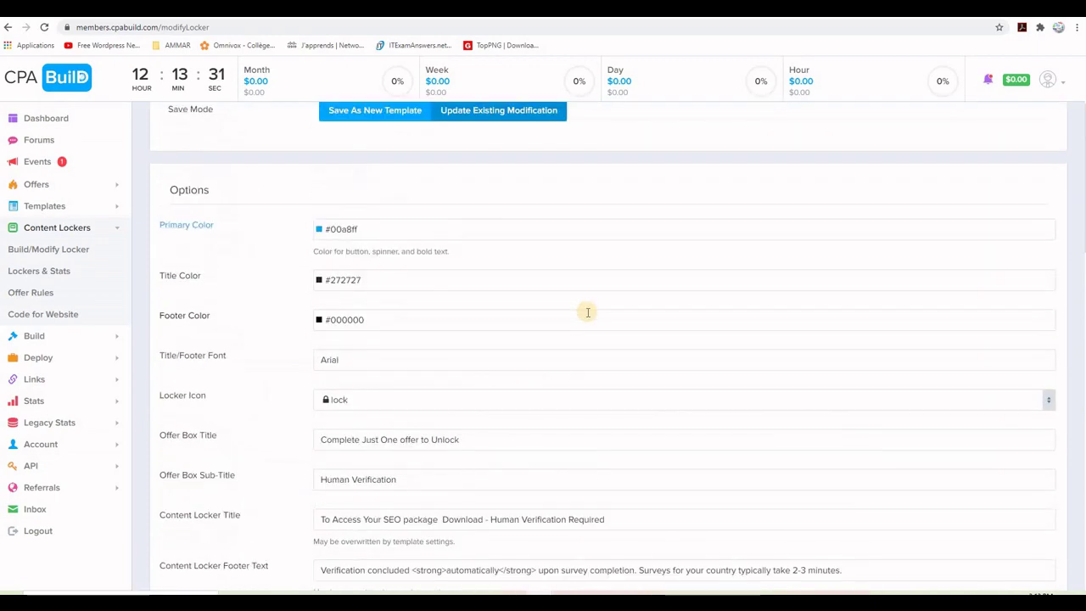
scroll(587, 312, "up", 2)
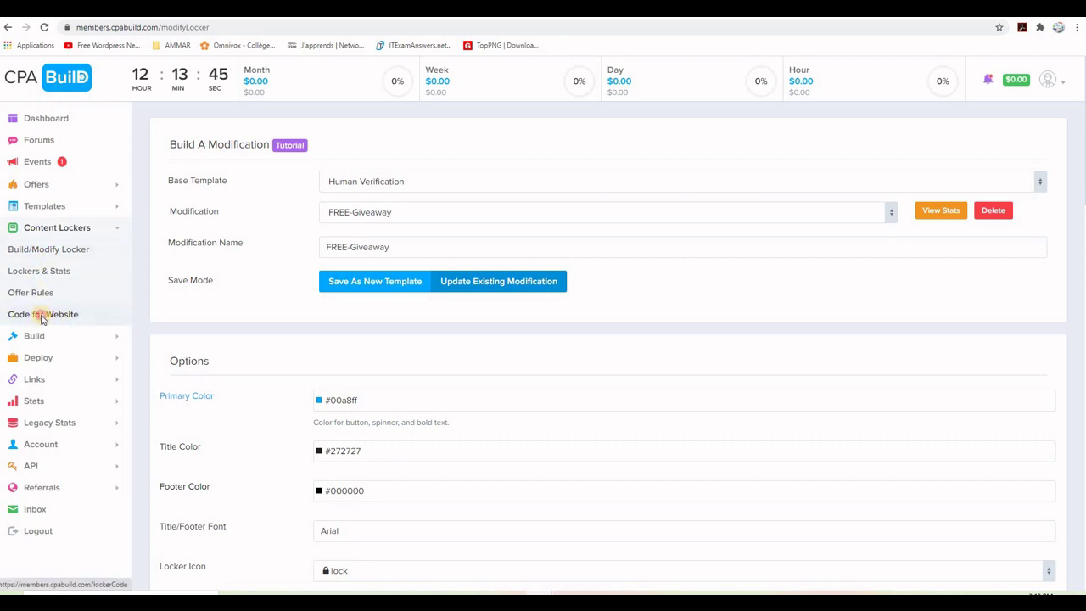
Step: Select FREE-Giveaway in Code for Website's Content Locker list and generate its embed code
left_click(41, 317)
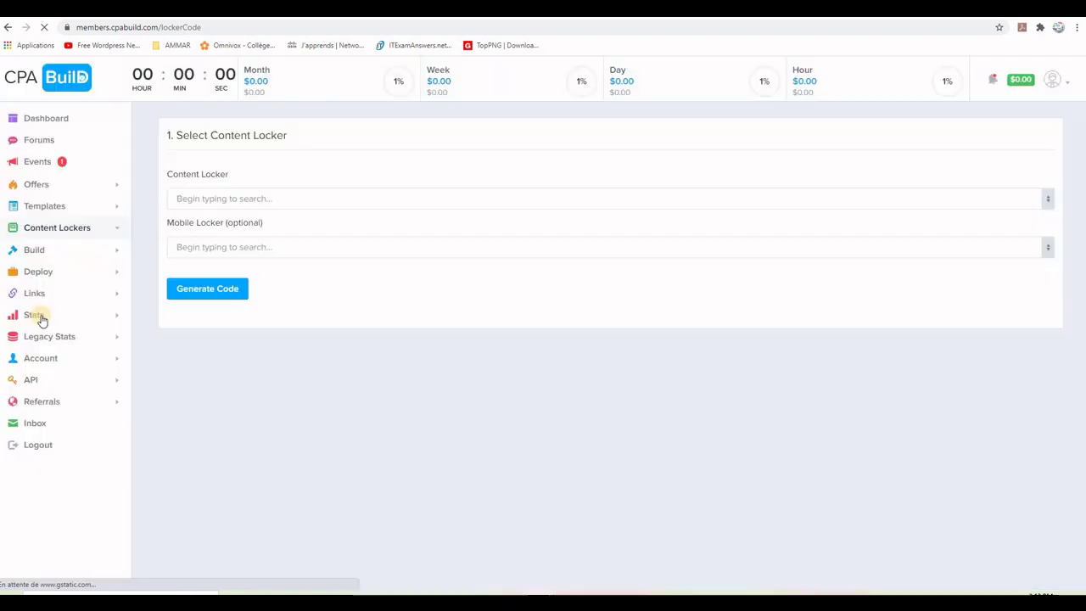
left_click(276, 201)
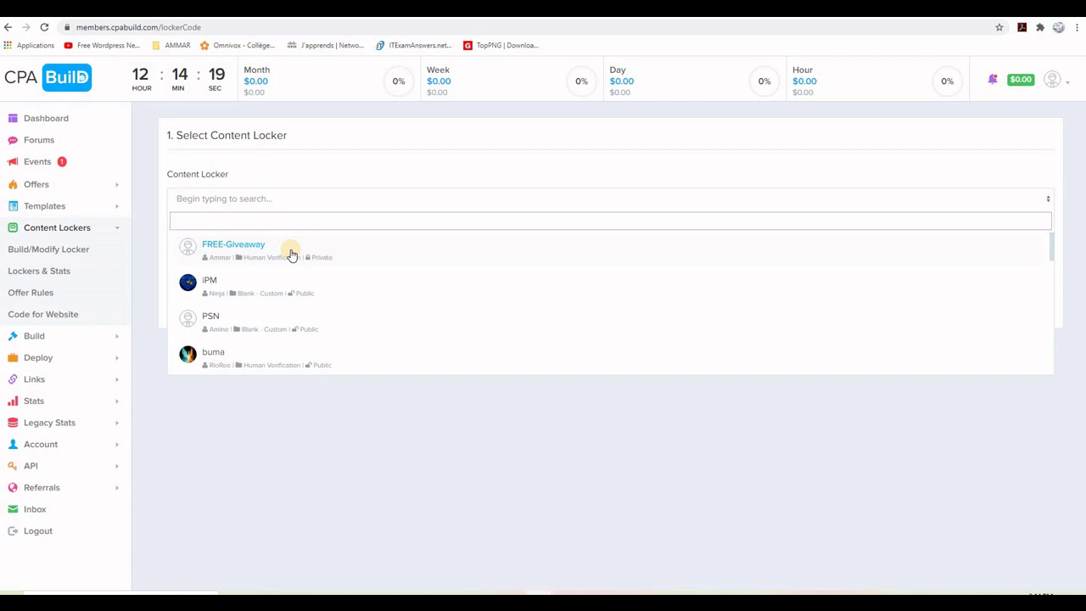
left_click(255, 252)
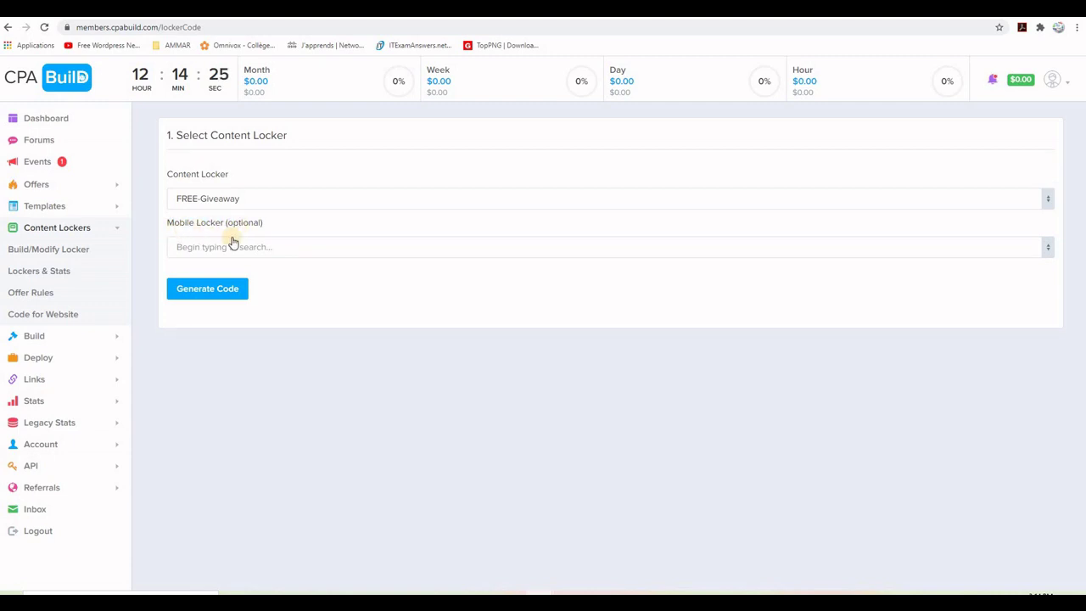
left_click(207, 293)
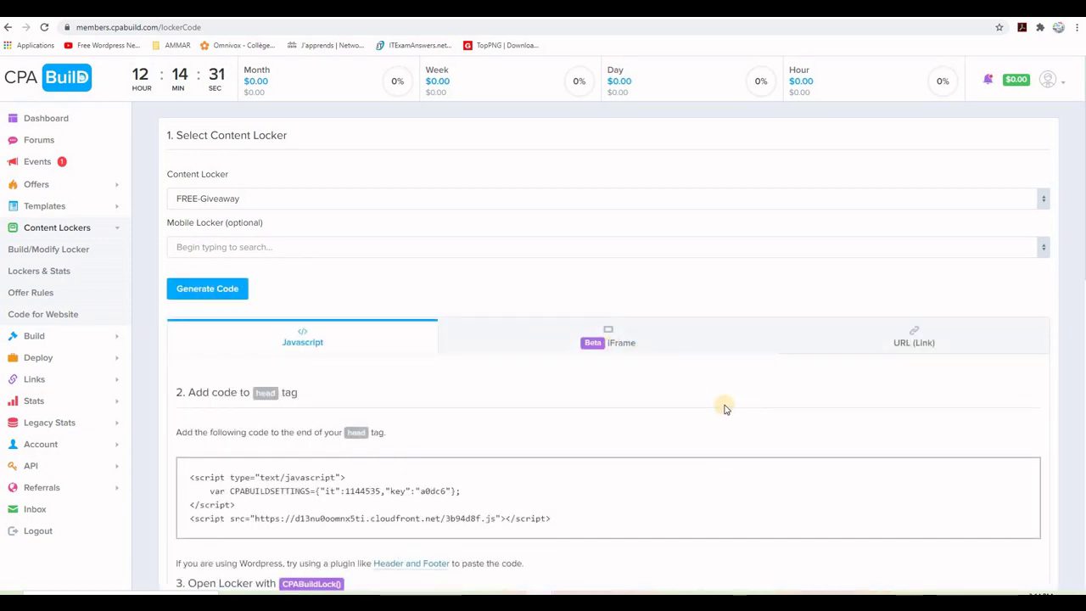
Step: Copy the four-line FREE-Giveaway head script and return to NVU's HTML source
scroll(724, 409, "down", 3)
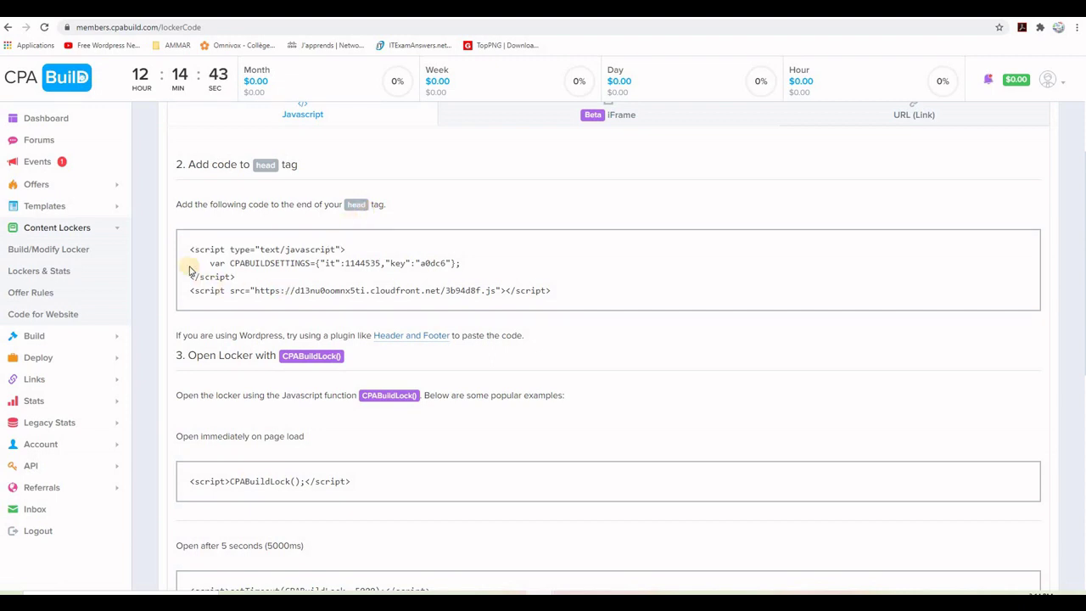
left_click_drag(190, 249, 514, 295)
right_click(267, 260)
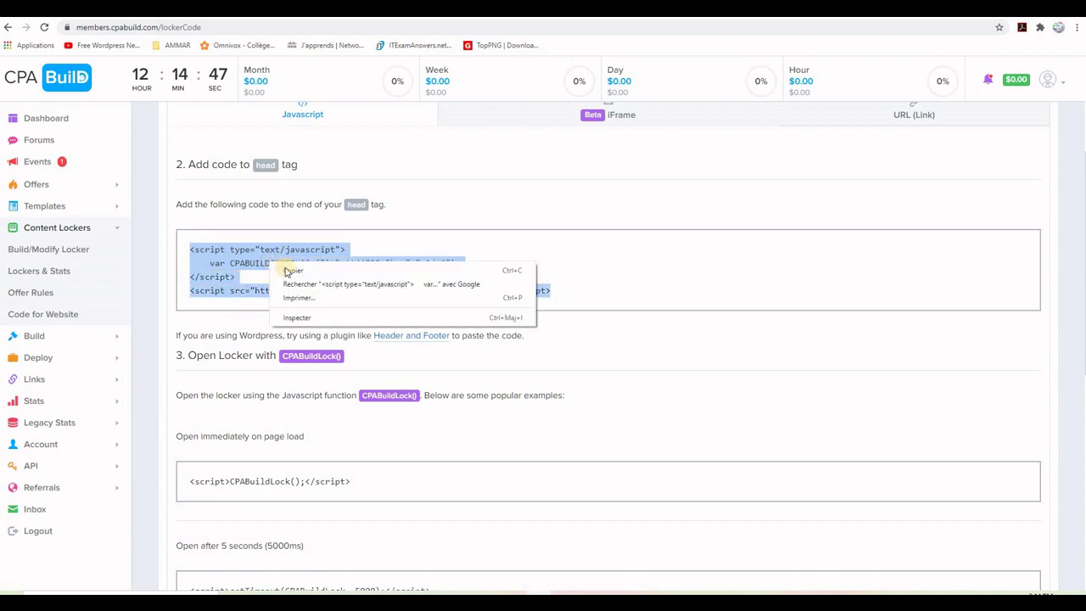
left_click(398, 269)
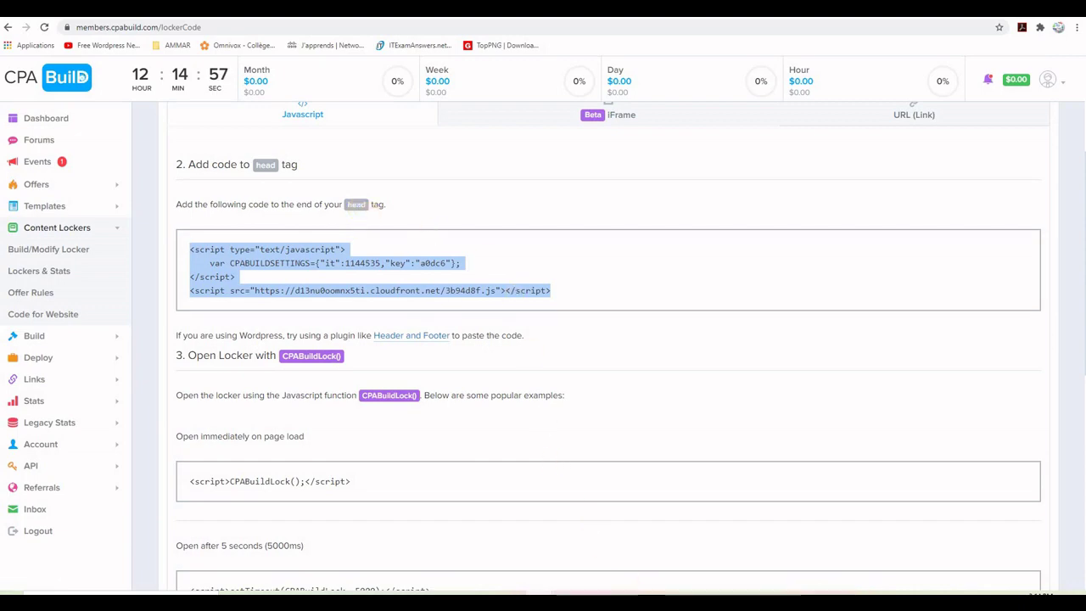
key("alt+Tab")
scroll(305, 297, "up", 15)
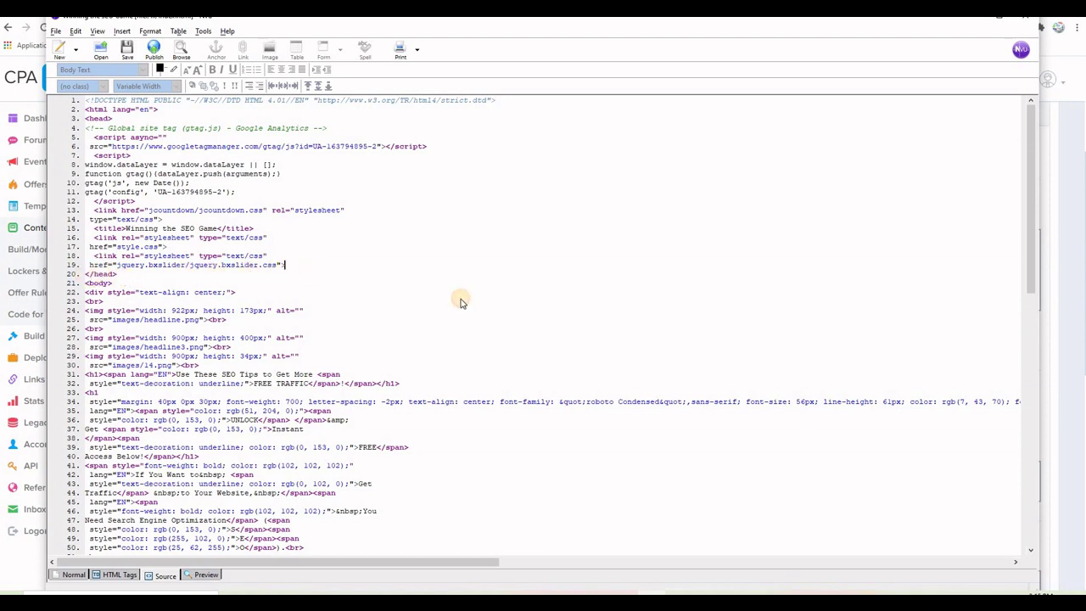
Step: Paste the locker script on line 20 before </head>, save the page, and return to CPA Build
key("Return")
key("Return")
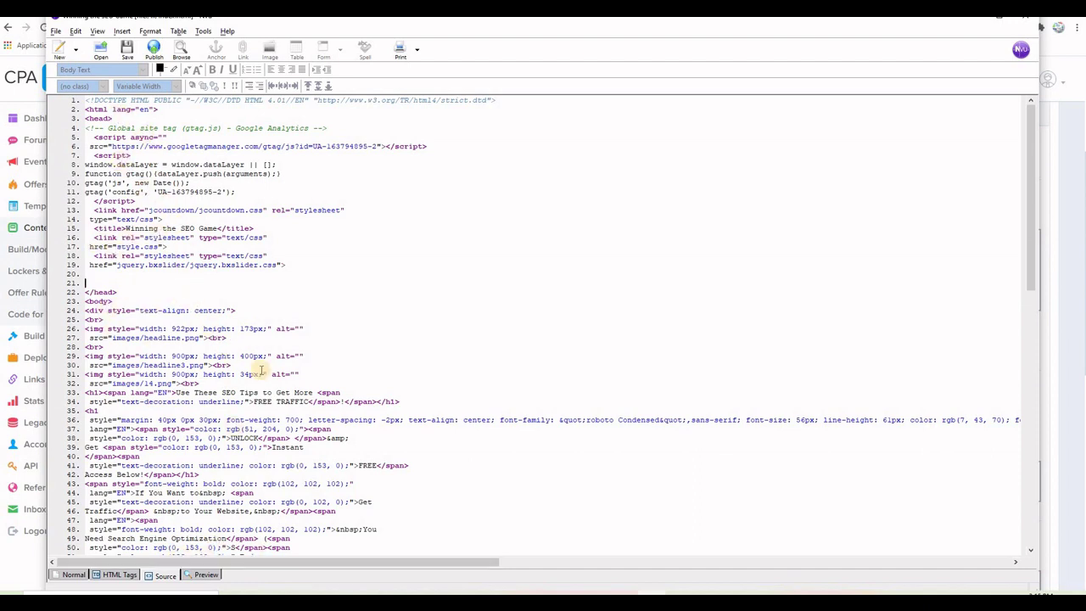
left_click(97, 275)
key("ctrl+v")
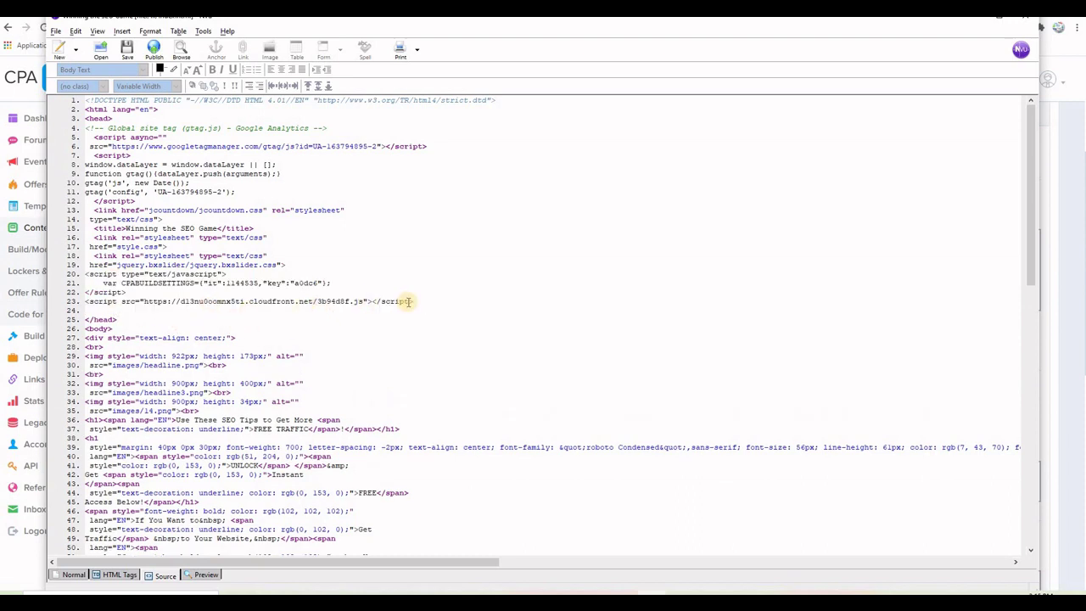
left_click(127, 51)
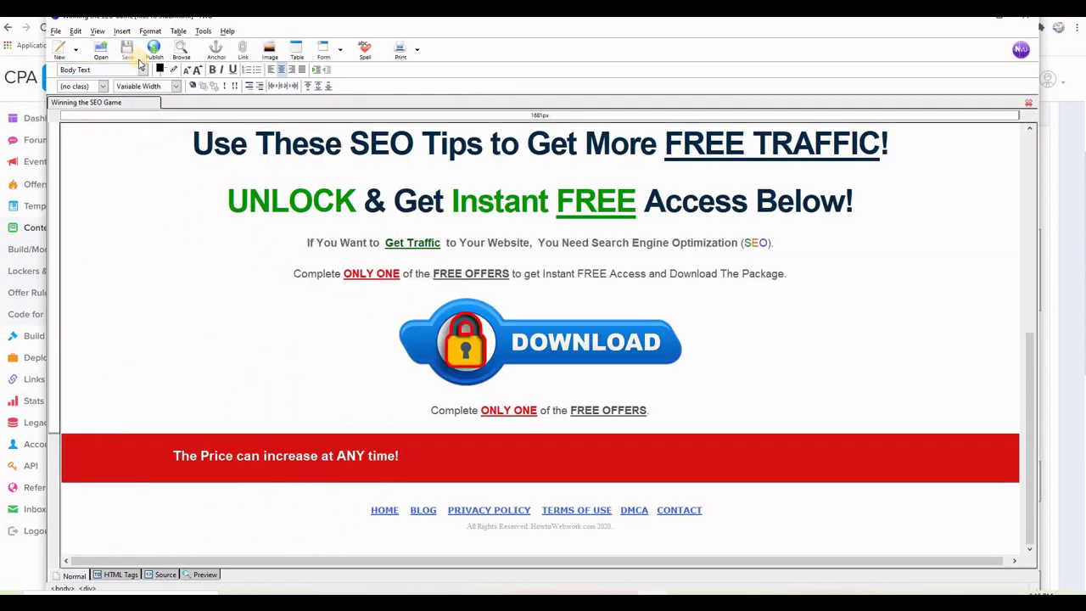
key("alt+Tab")
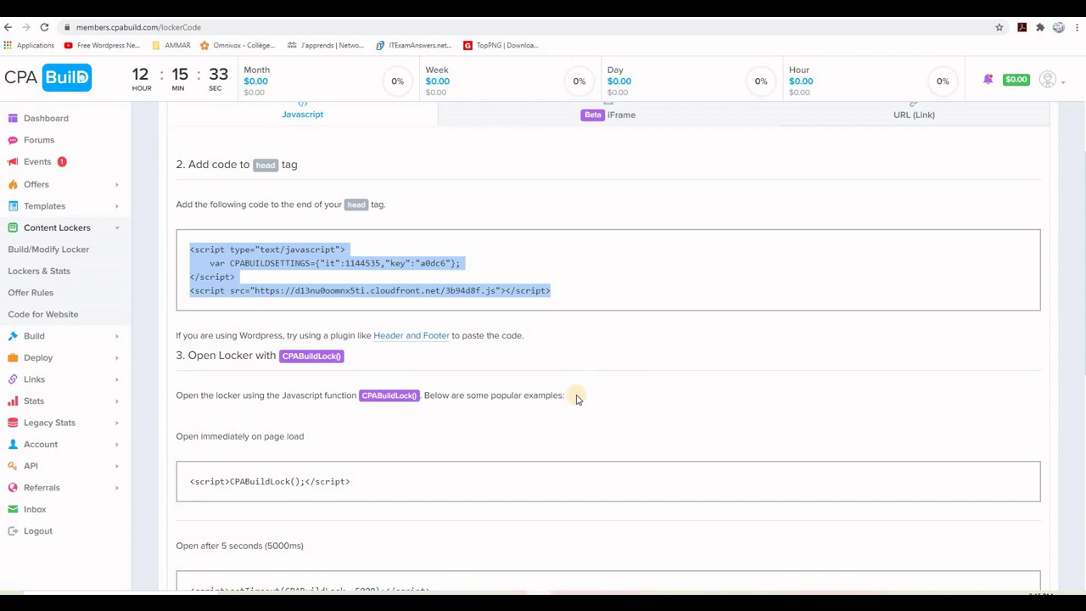
Step: Copy the onclick="CPABuildLock()" attribute from the 'Open when a button is pressed' example
scroll(576, 397, "down", 1)
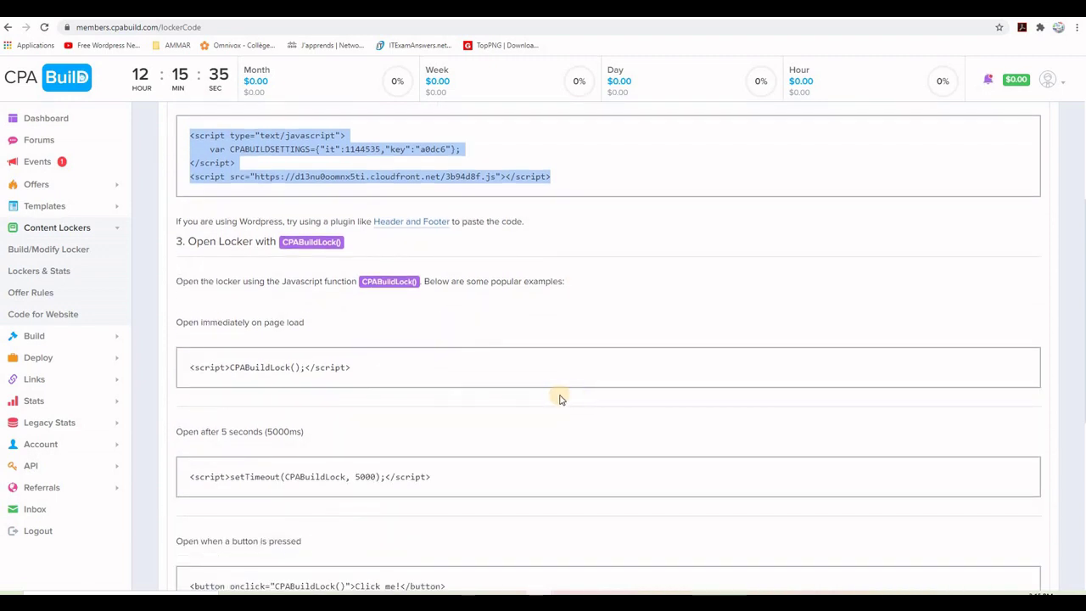
scroll(552, 396, "down", 1)
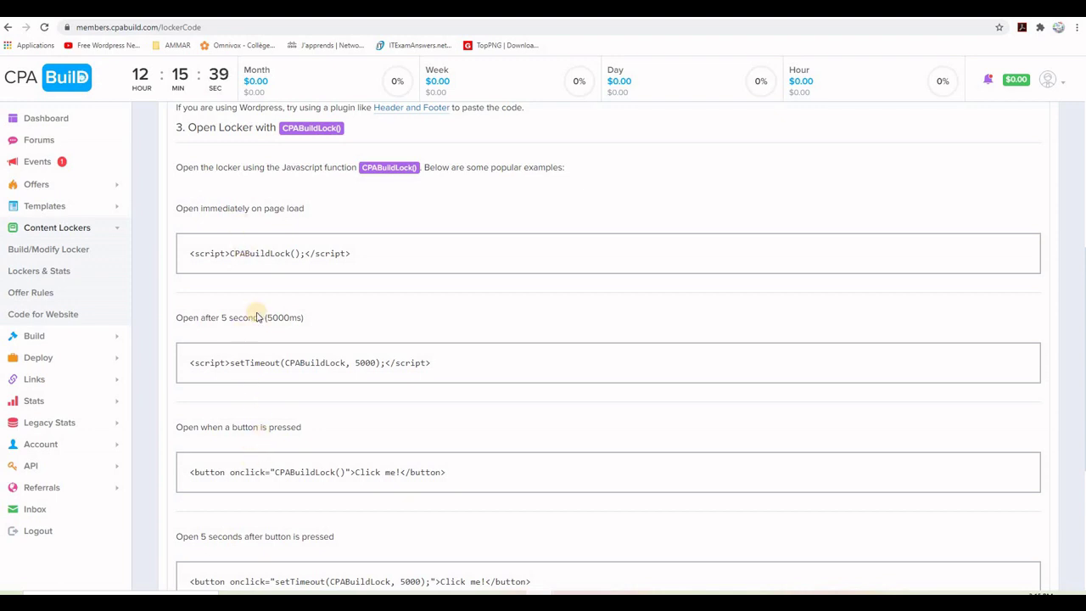
scroll(696, 321, "down", 1)
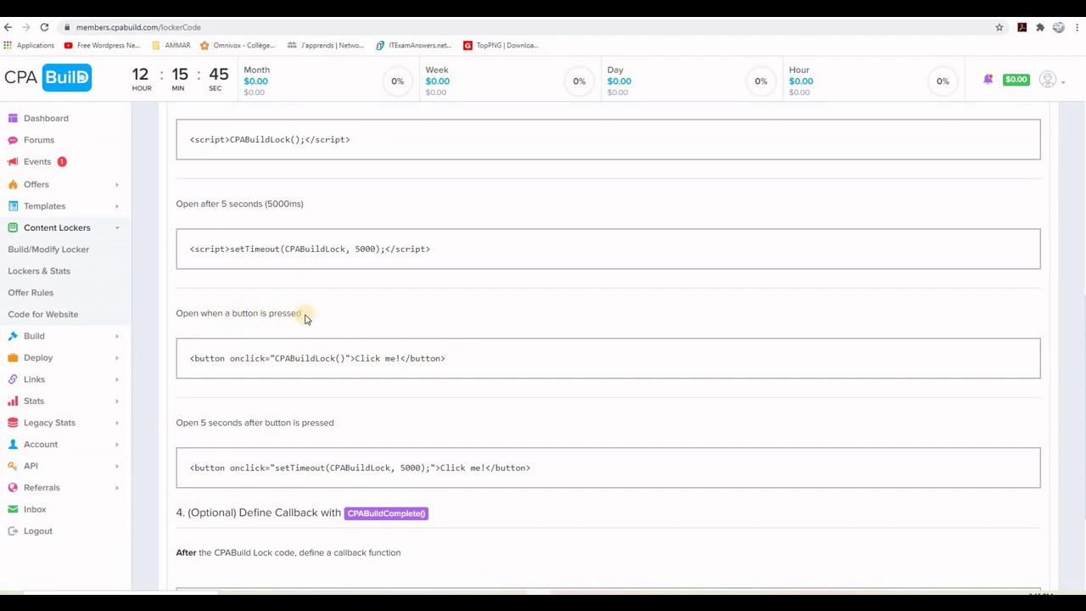
left_click_drag(302, 314, 181, 322)
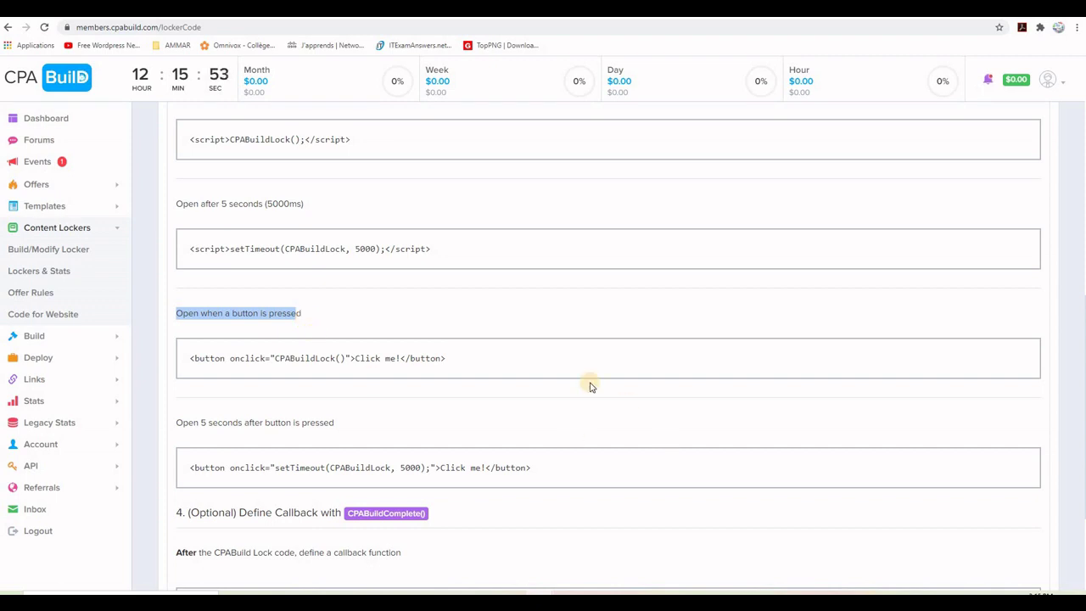
left_click(426, 392)
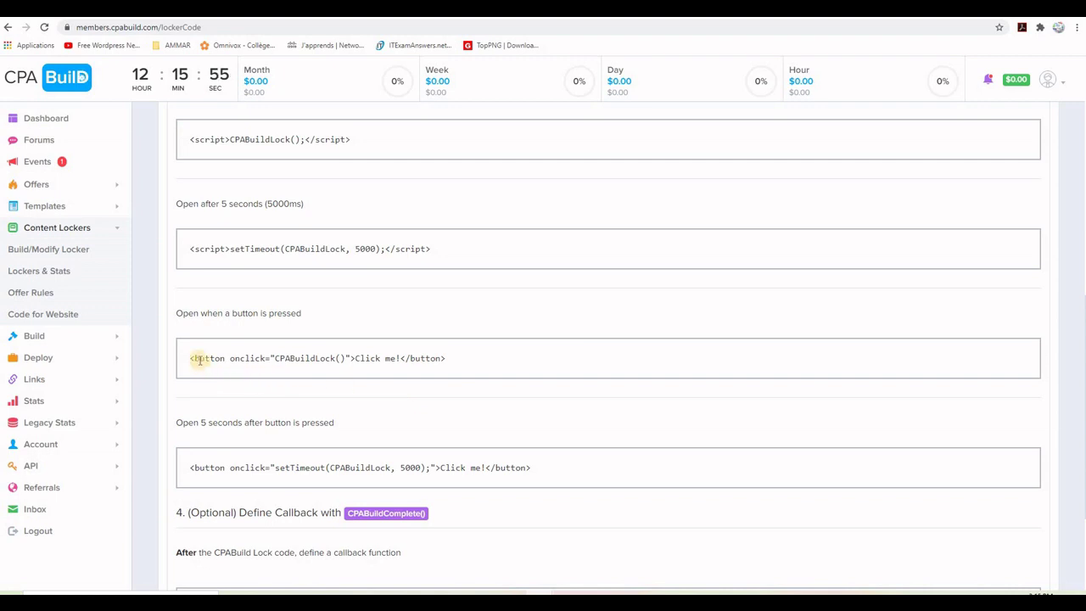
left_click_drag(191, 358, 467, 356)
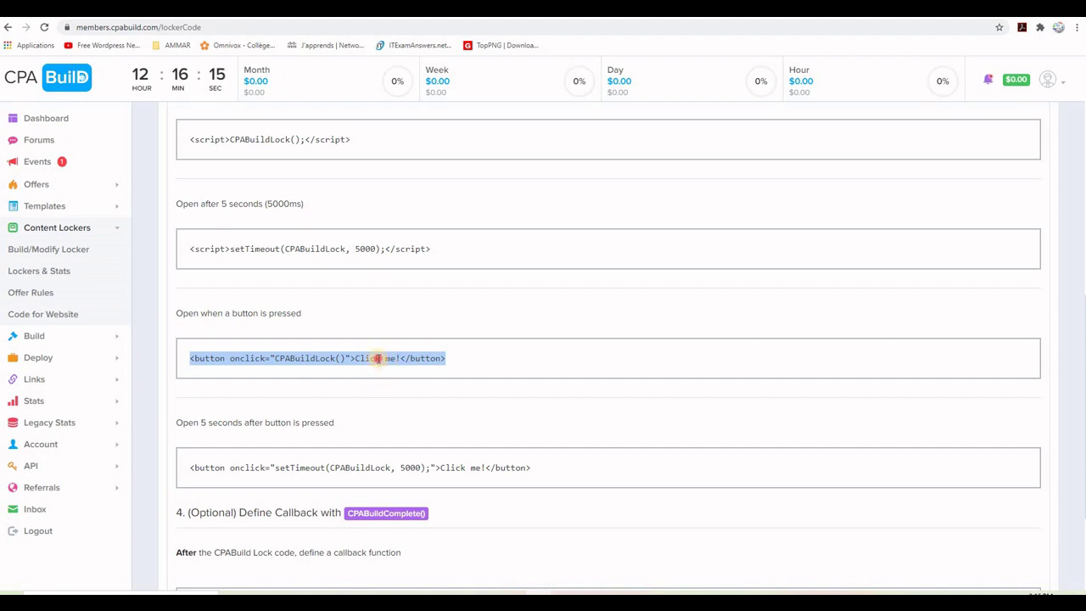
left_click(375, 362)
left_click_drag(348, 358, 229, 358)
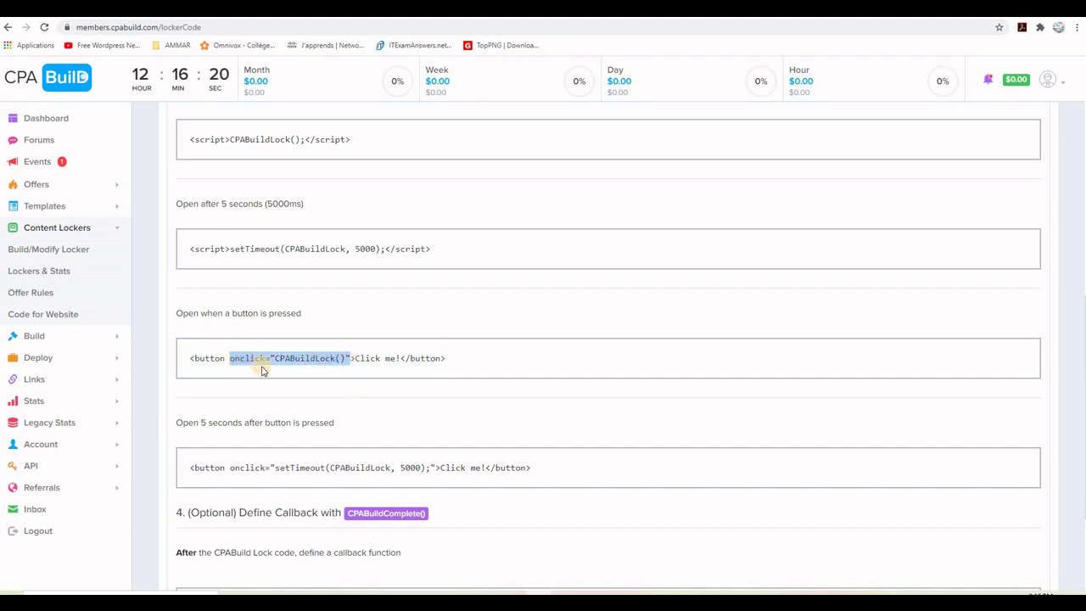
right_click(320, 359)
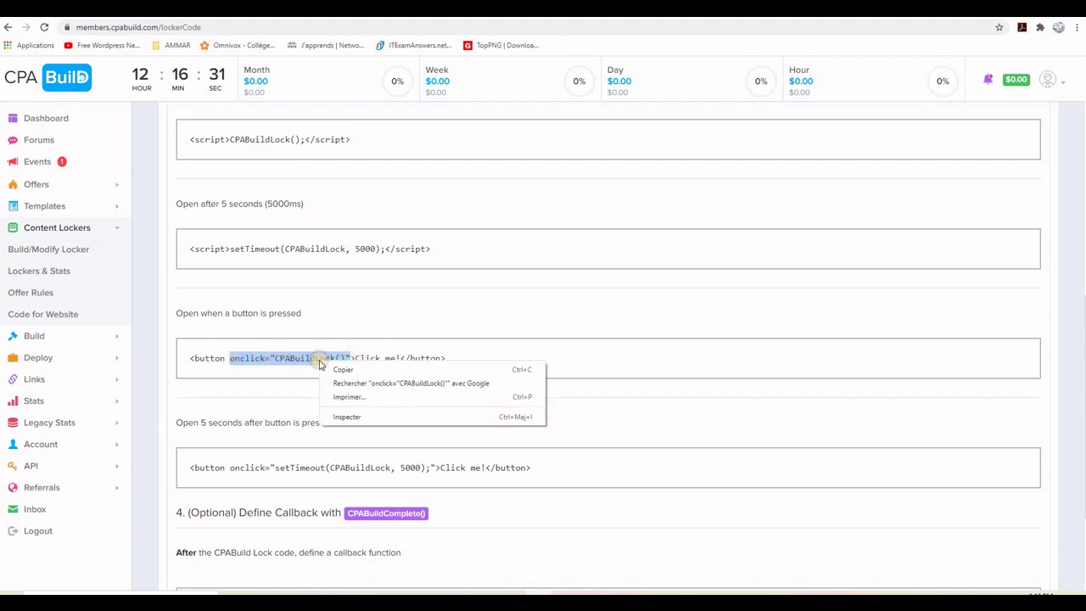
left_click(328, 371)
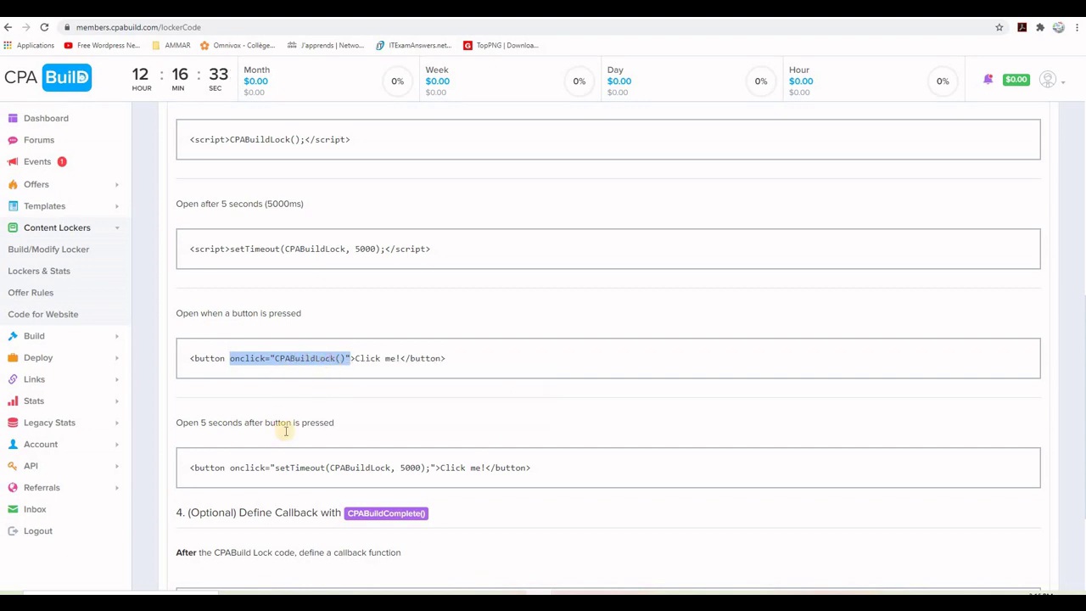
Step: In NVU's HTML source, add blank lines above and below the Download button image tag
key("alt+Tab")
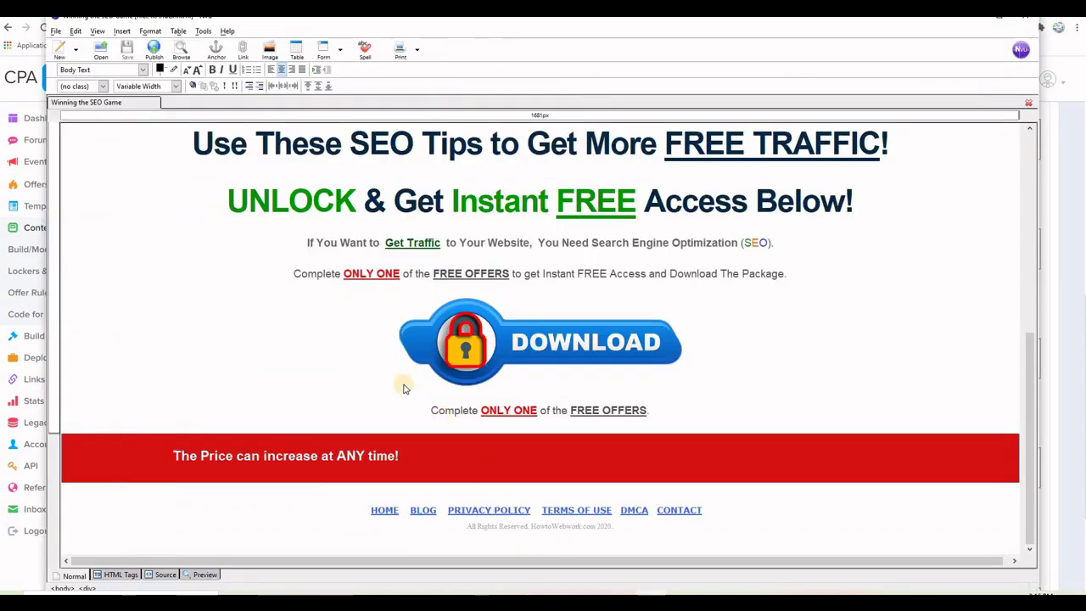
left_click(165, 575)
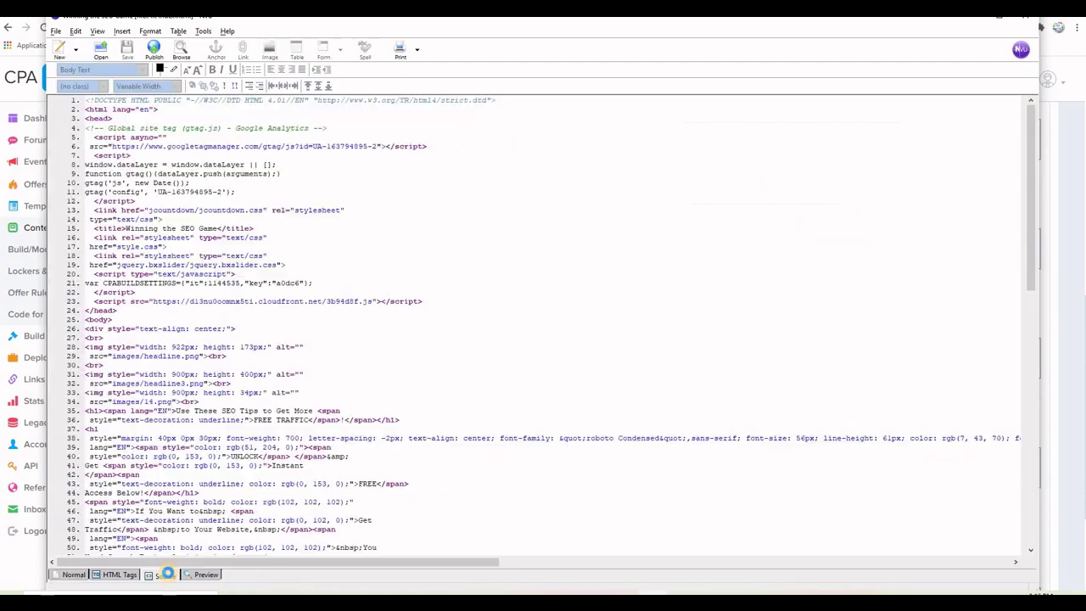
scroll(310, 313, "down", 15)
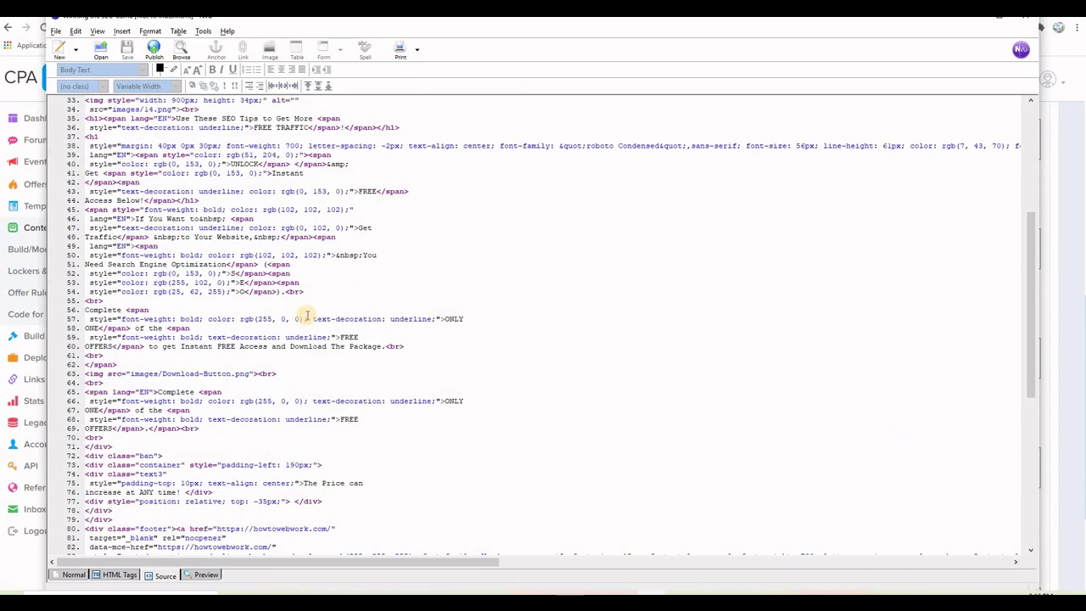
scroll(304, 318, "up", 4)
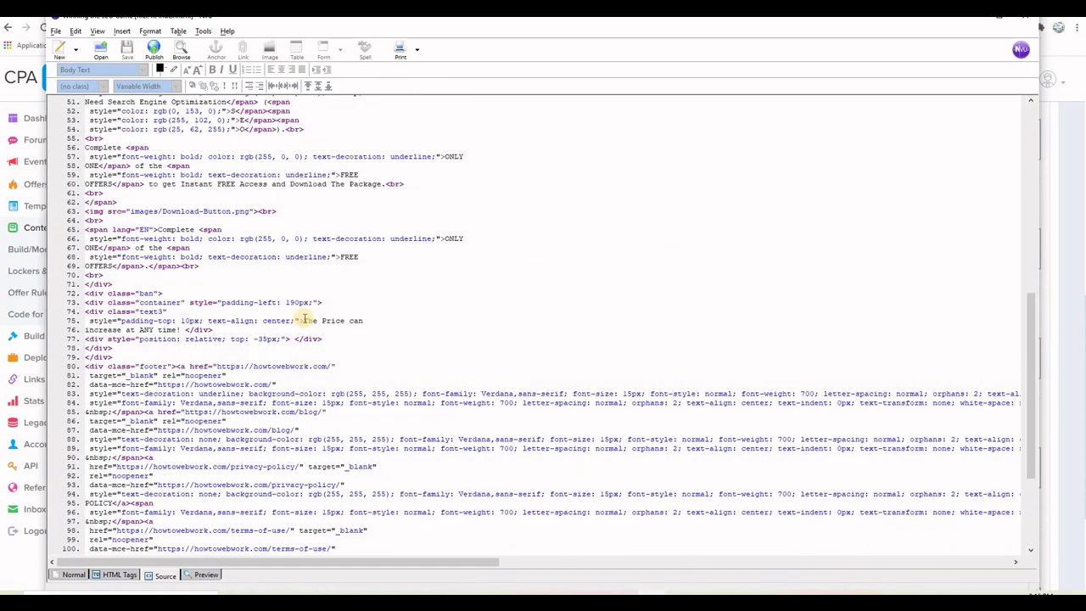
scroll(304, 320, "up", 1)
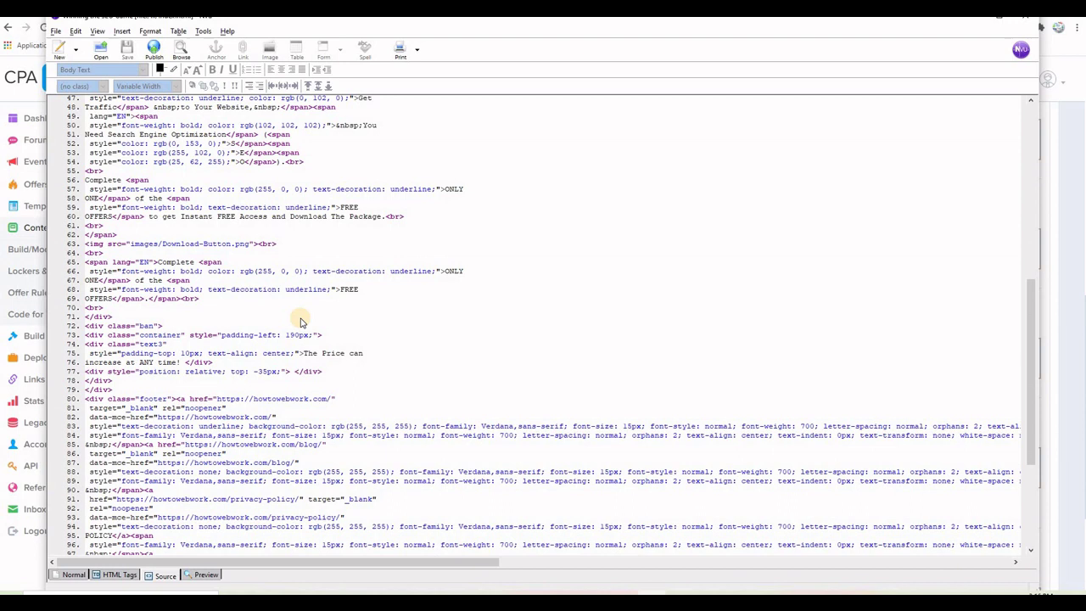
left_click(87, 244)
key("Return")
key("Return")
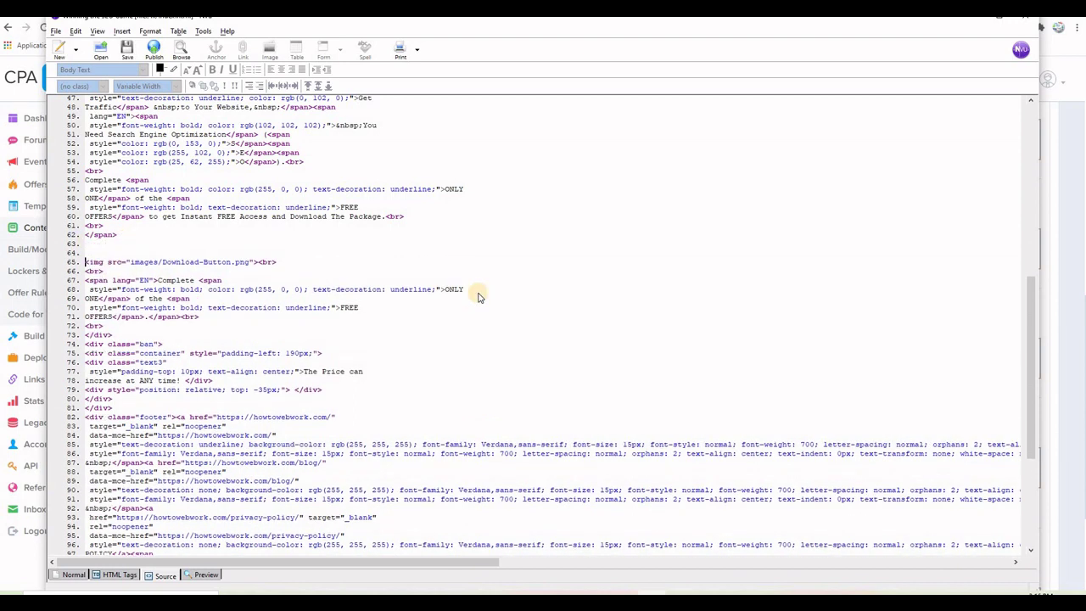
left_click(279, 262)
key("Return")
key("Return")
key("Return")
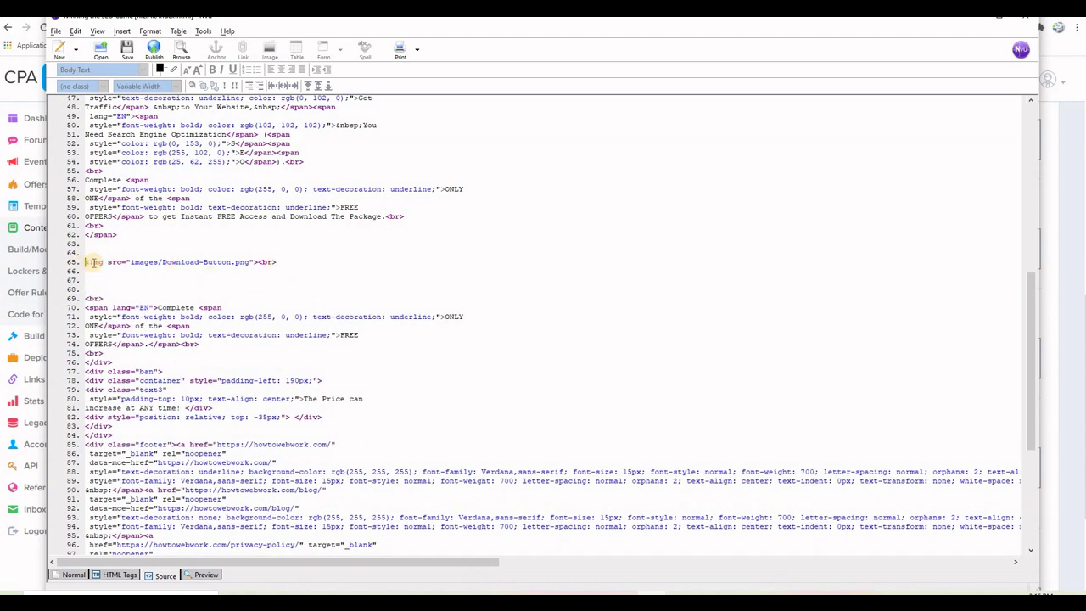
Step: Write an <a onclick="CPABuildLock()"> anchor tag around the Download image and save the page
left_click(88, 263)
type("<>")
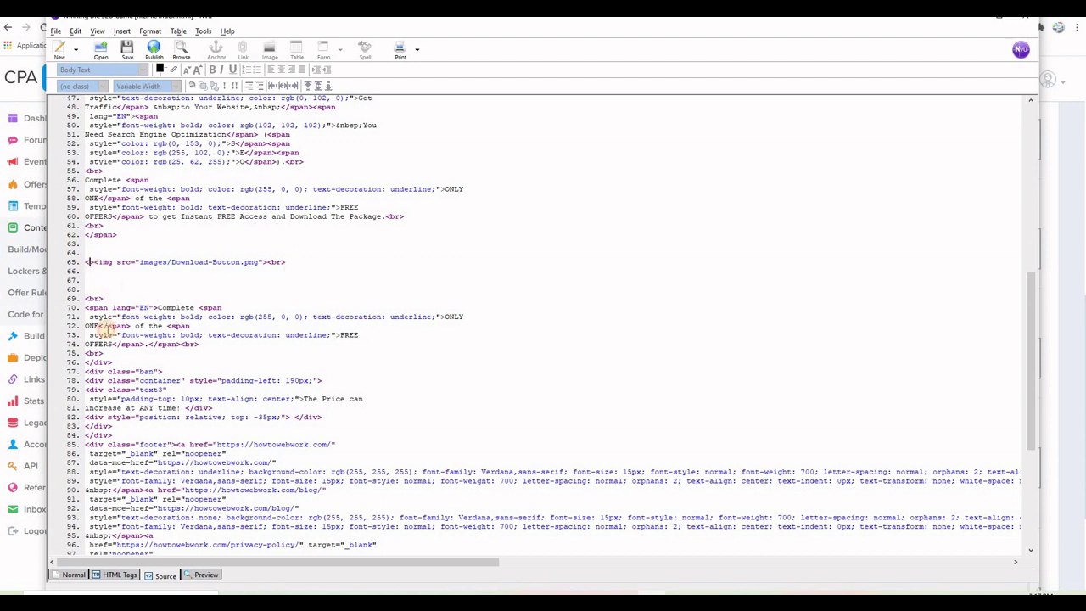
left_click(88, 262)
type("a")
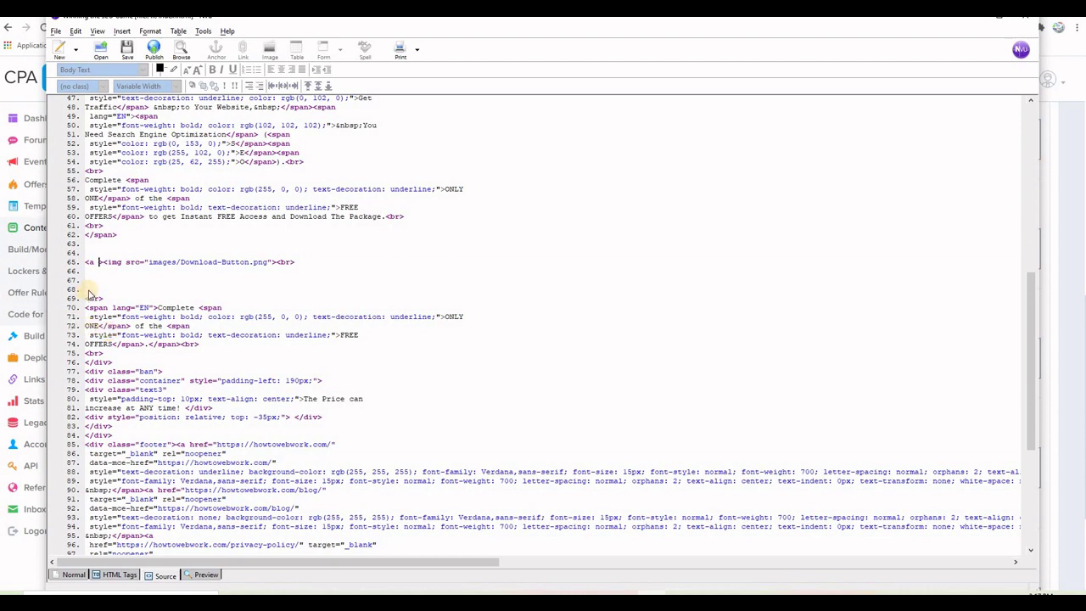
key("ctrl+v")
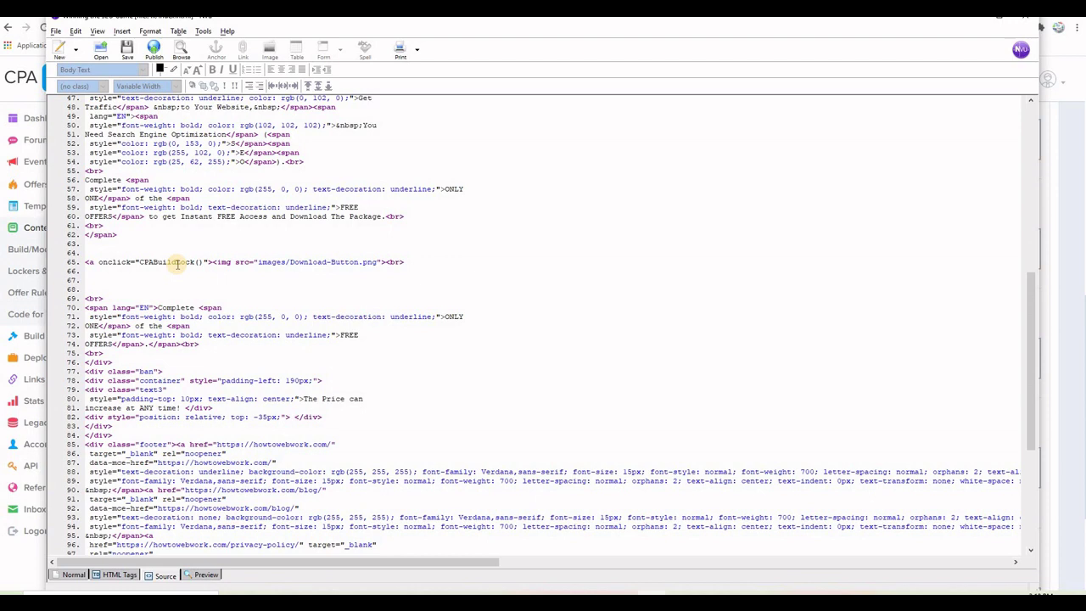
left_click(385, 261)
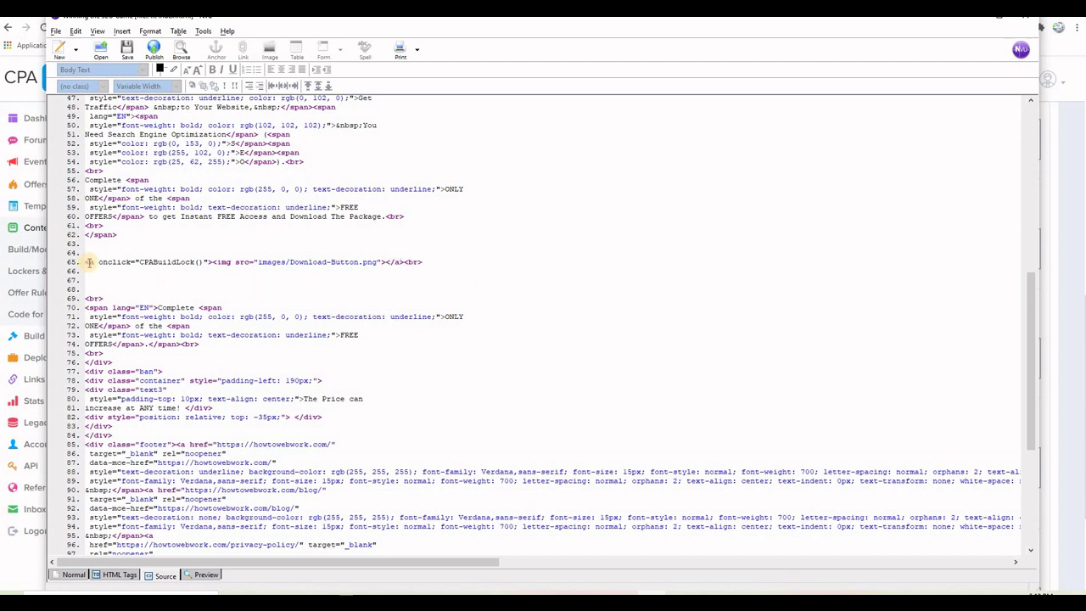
type(">")
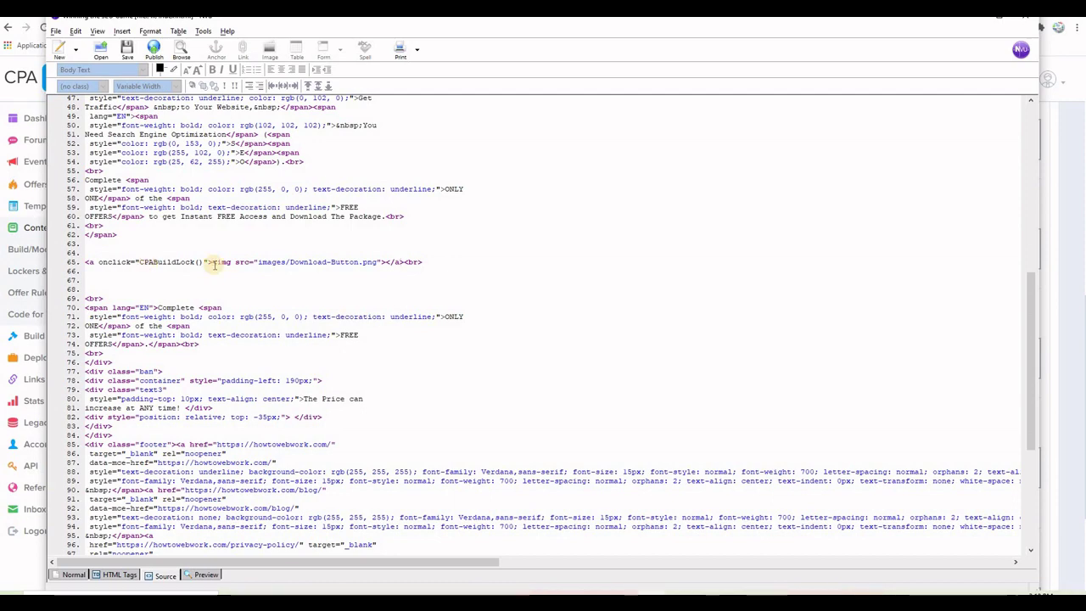
left_click(127, 50)
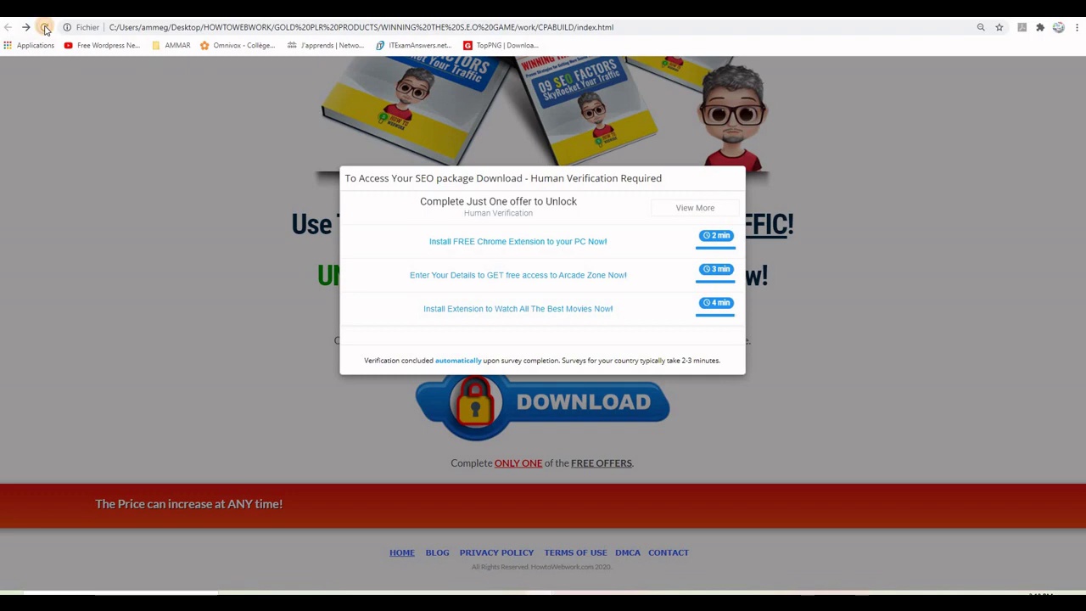
Step: Reload the landing page and click the DOWNLOAD image twice to confirm the locker pops up
left_click(547, 244)
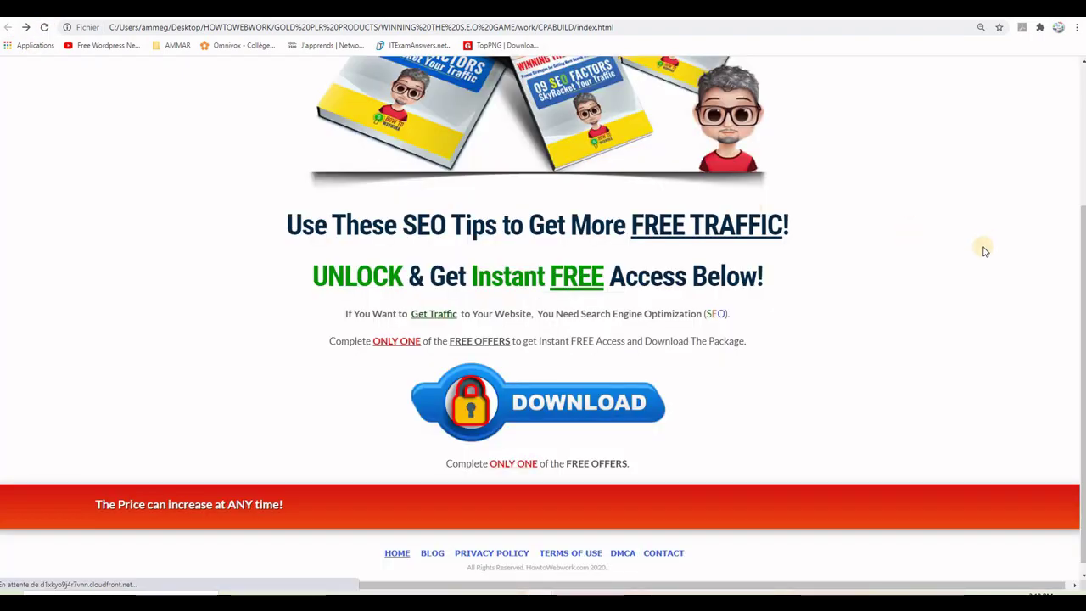
left_click(544, 408)
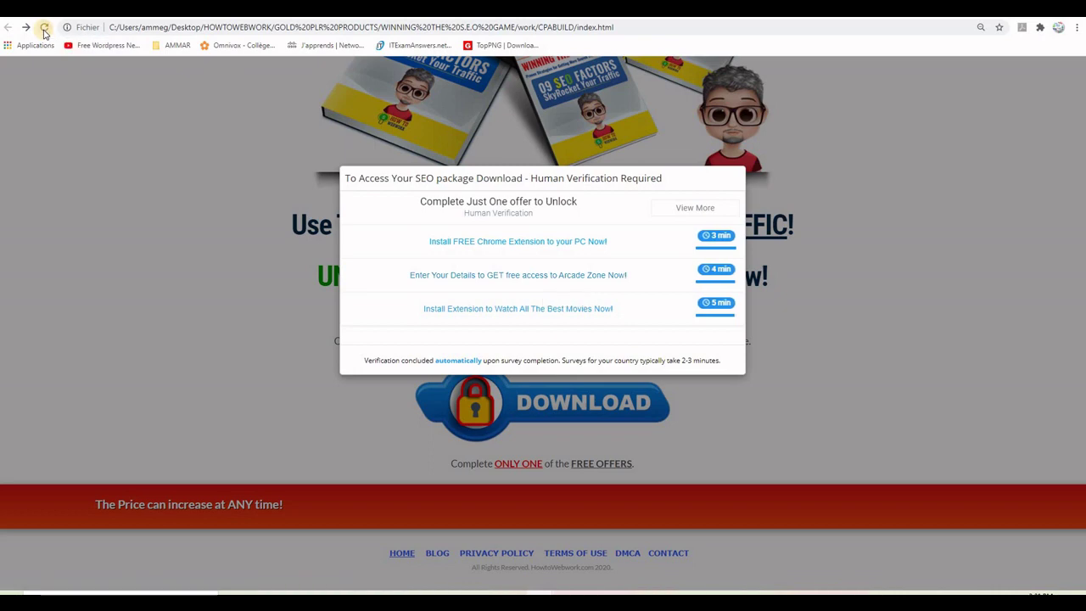
left_click(44, 29)
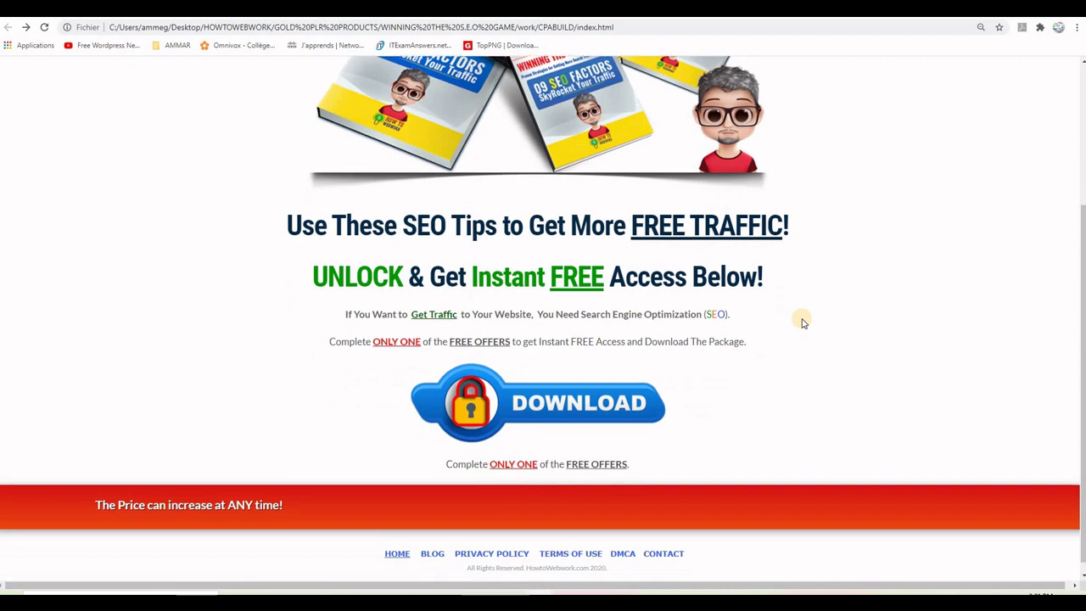
left_click(521, 402)
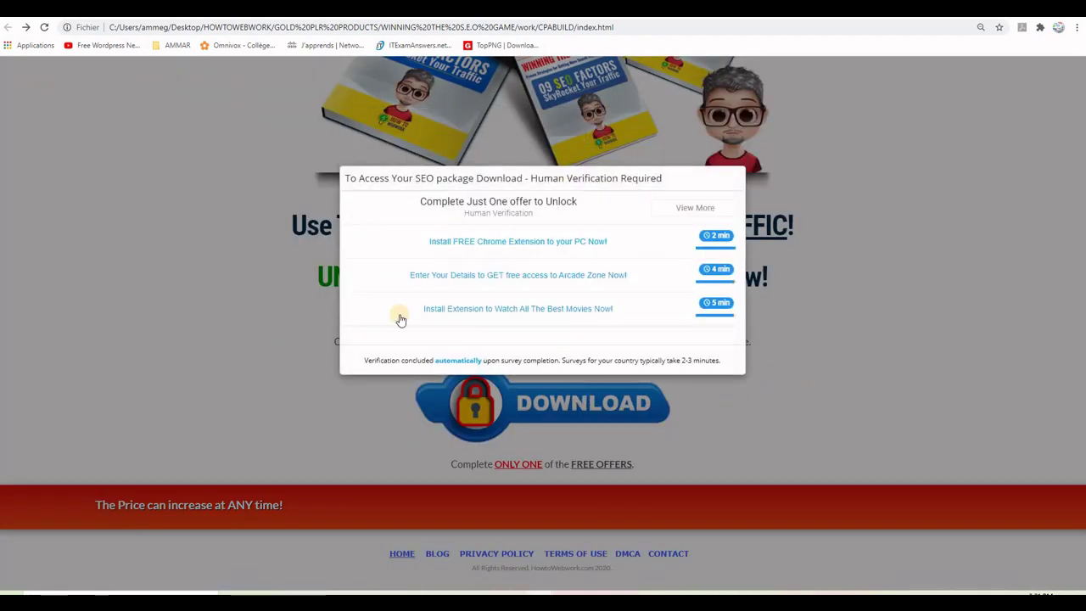